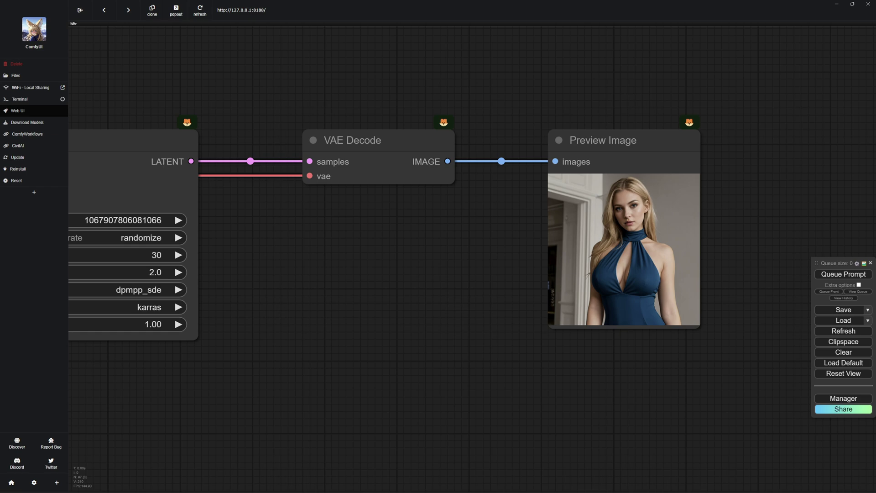
{"action": "left_click_drag", "start_coordinate": [593, 342], "coordinate": [430, 319]}
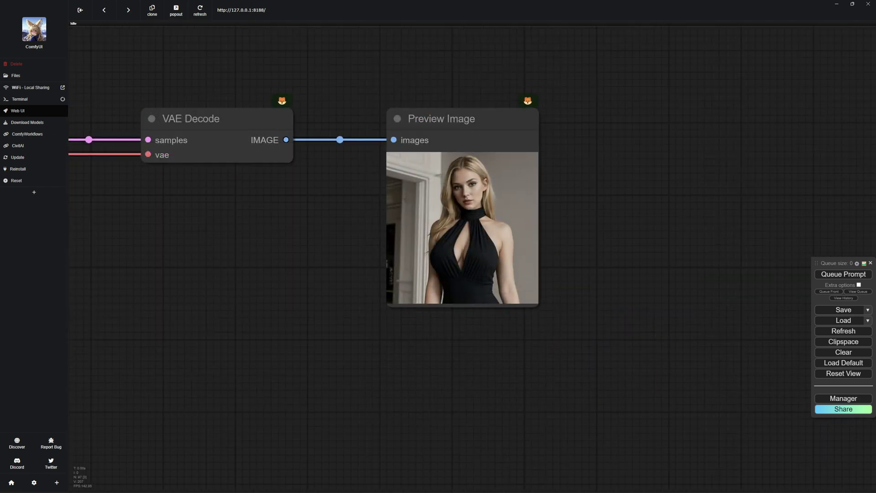
{"action": "scroll", "coordinate": [598, 248], "scroll_direction": "up", "scroll_amount": 3}
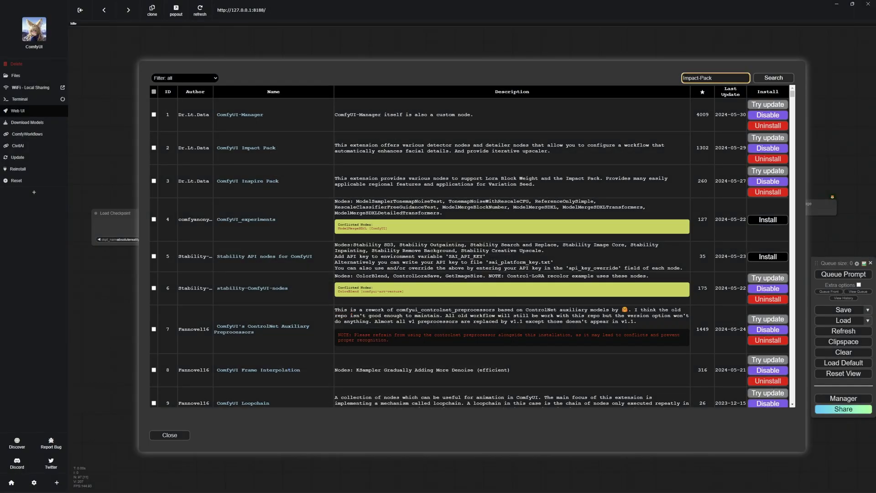
Search the custom nodes list for Impact-Pack.
{"action": "key", "text": "Return"}
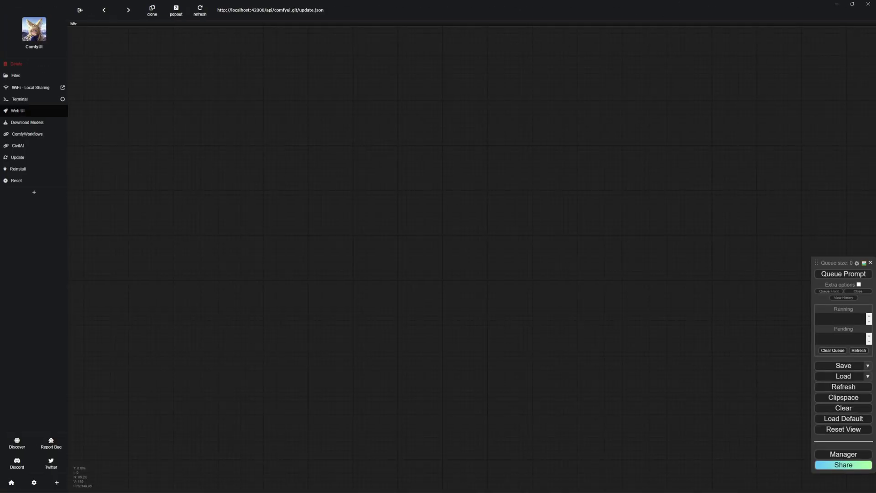
Add a Load Checkpoint node to the empty canvas.
{"action": "double_click", "coordinate": [188, 242]}
{"action": "type", "text": "load"}
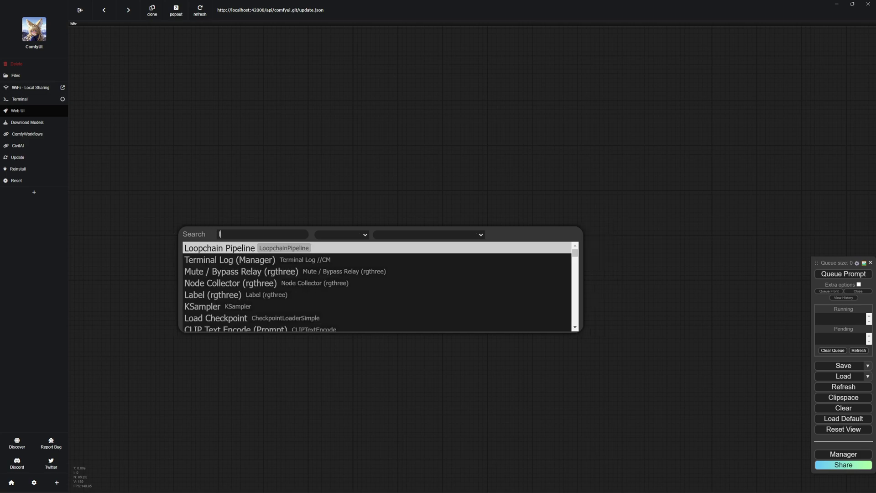
{"action": "key", "text": "Return"}
Add two CLIP Text Encode (Prompt) nodes, one above the other, both connected to the checkpoint's CLIP output.
{"action": "left_click_drag", "start_coordinate": [325, 257], "coordinate": [422, 197]}
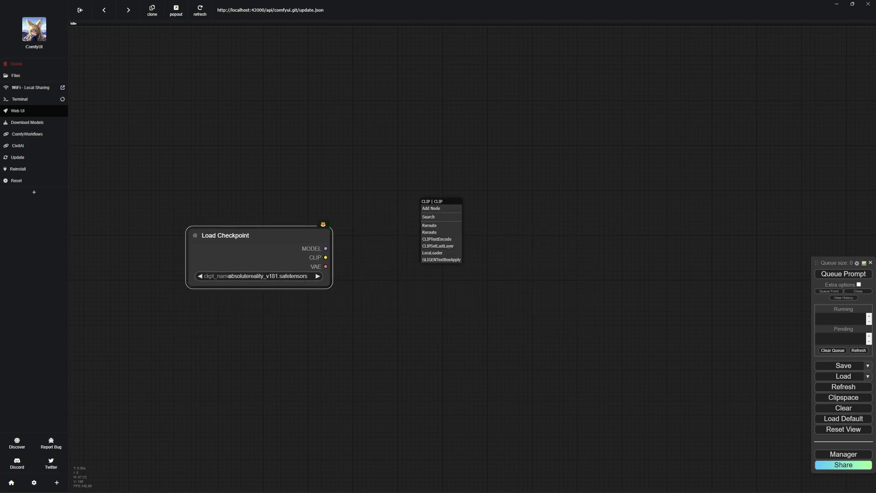
{"action": "left_click", "coordinate": [440, 240]}
{"action": "left_click_drag", "start_coordinate": [325, 257], "coordinate": [428, 259]}
{"action": "left_click", "coordinate": [482, 351]}
{"action": "left_click", "coordinate": [445, 140]}
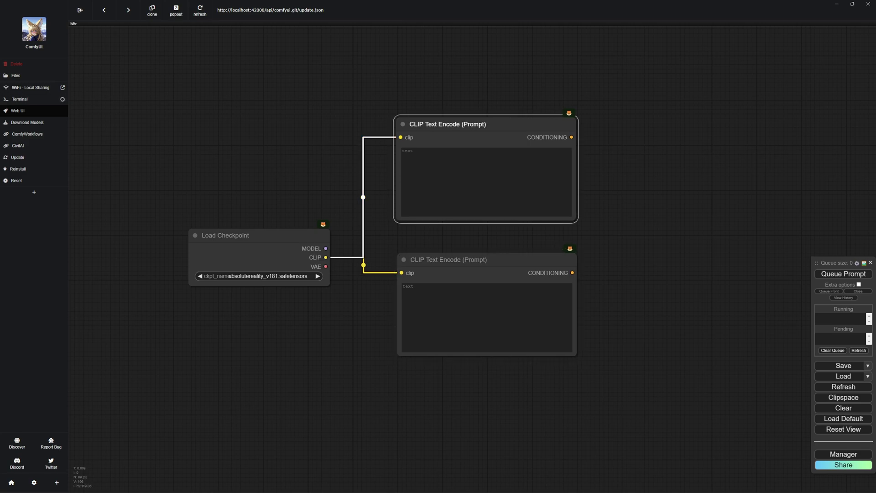
Colour the upper prompt node red and the lower one green, and move the green node slightly down.
{"action": "right_click", "coordinate": [444, 140]}
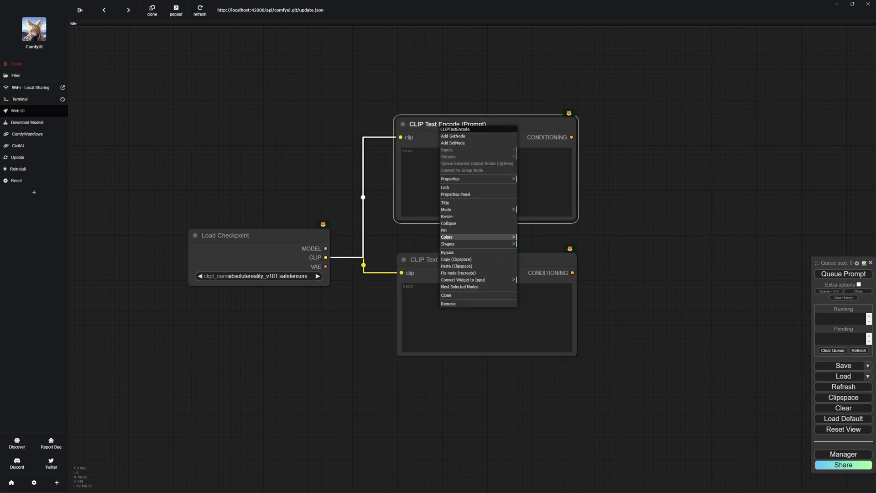
{"action": "left_click", "coordinate": [478, 236]}
{"action": "left_click", "coordinate": [529, 243]}
{"action": "right_click", "coordinate": [487, 276]}
{"action": "left_click", "coordinate": [490, 373]}
{"action": "left_click", "coordinate": [577, 393]}
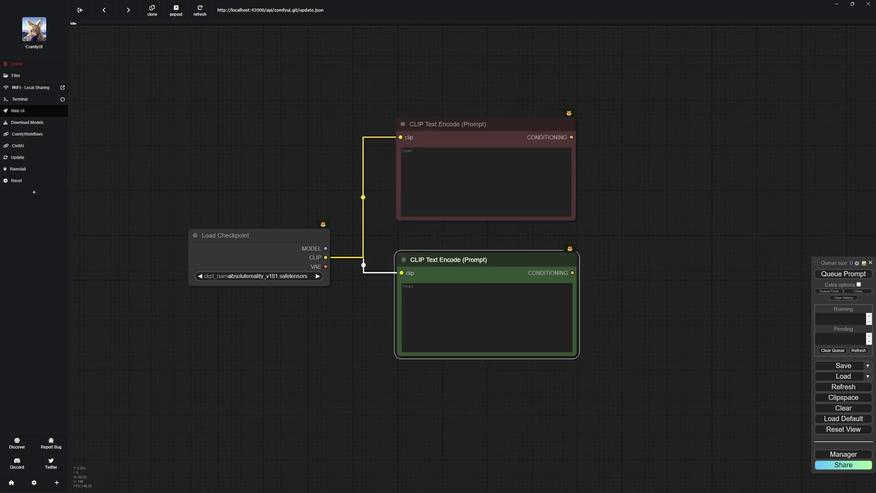
{"action": "left_click_drag", "start_coordinate": [456, 259], "coordinate": [456, 279]}
Add a Load Image node below the green prompt node.
{"action": "left_click_drag", "start_coordinate": [374, 411], "coordinate": [341, 378]}
{"action": "scroll", "coordinate": [341, 378], "scroll_direction": "down", "scroll_amount": 1}
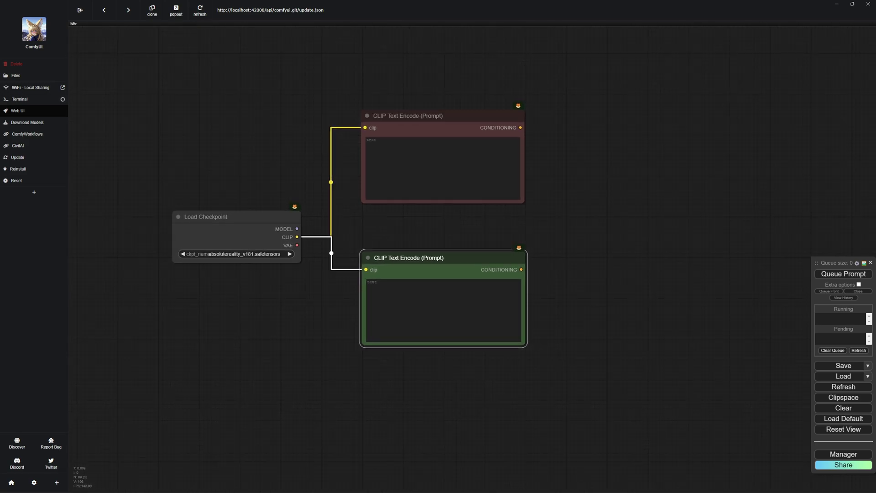
{"action": "double_click", "coordinate": [279, 376]}
{"action": "type", "text": "load"}
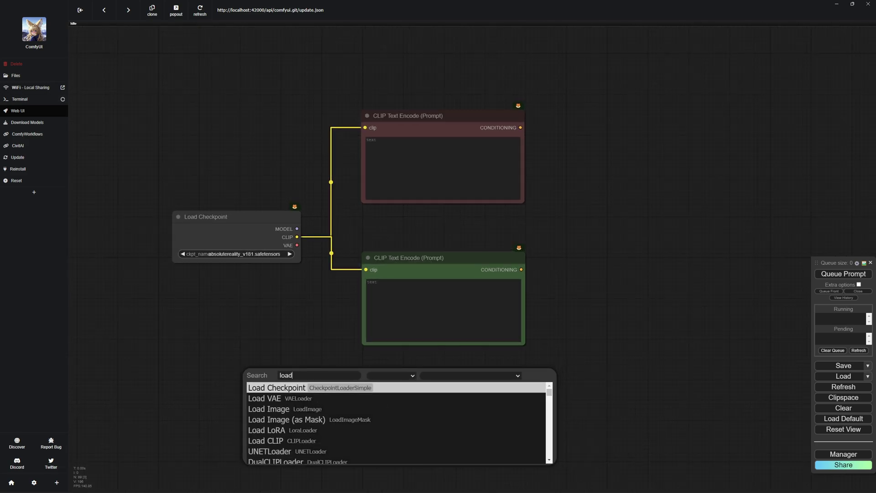
{"action": "left_click", "coordinate": [268, 408]}
{"action": "left_click_drag", "start_coordinate": [347, 378], "coordinate": [414, 364]}
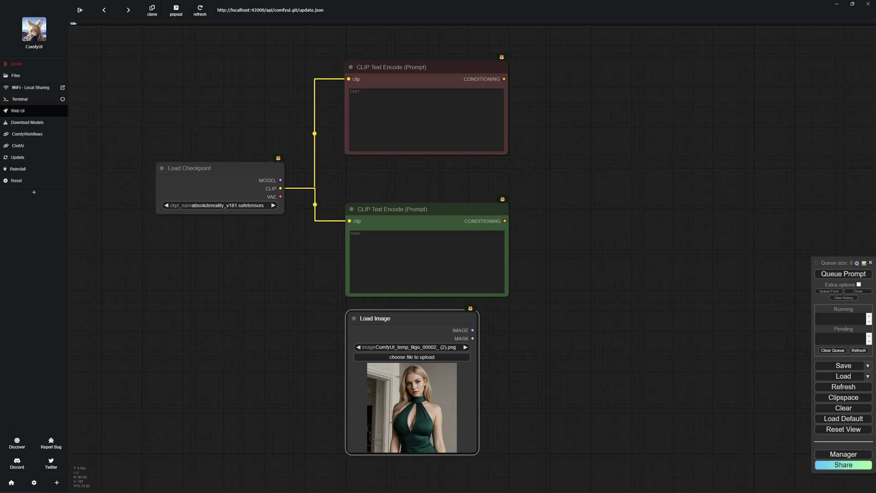
Add a Gaussian Blur Mask node beside Load Image and connect the image's mask output to it.
{"action": "left_click_drag", "start_coordinate": [519, 347], "coordinate": [513, 324]}
{"action": "double_click", "coordinate": [512, 324]}
{"action": "type", "text": "gau"}
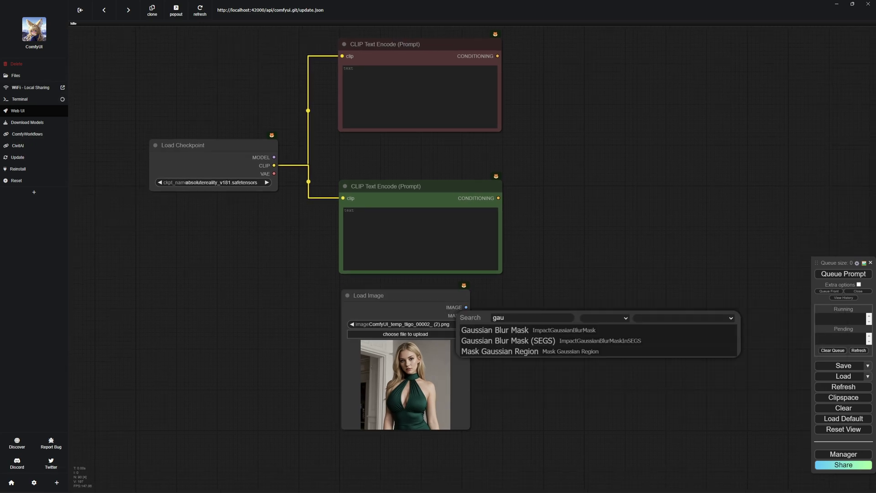
{"action": "left_click", "coordinate": [494, 330]}
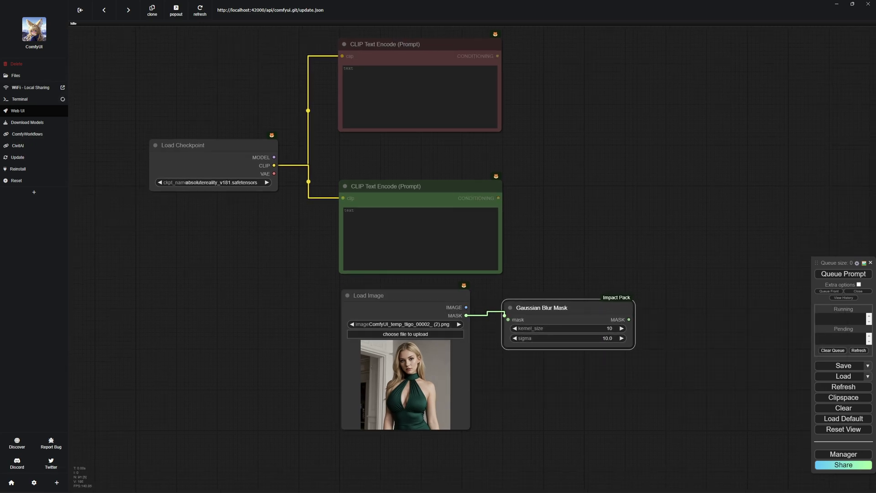
{"action": "left_click_drag", "start_coordinate": [504, 315], "coordinate": [507, 320]}
{"action": "left_click_drag", "start_coordinate": [542, 307], "coordinate": [541, 304]}
Add a Mask Preview node and connect it to the Gaussian Blur Mask output.
{"action": "left_click_drag", "start_coordinate": [628, 316], "coordinate": [698, 314]}
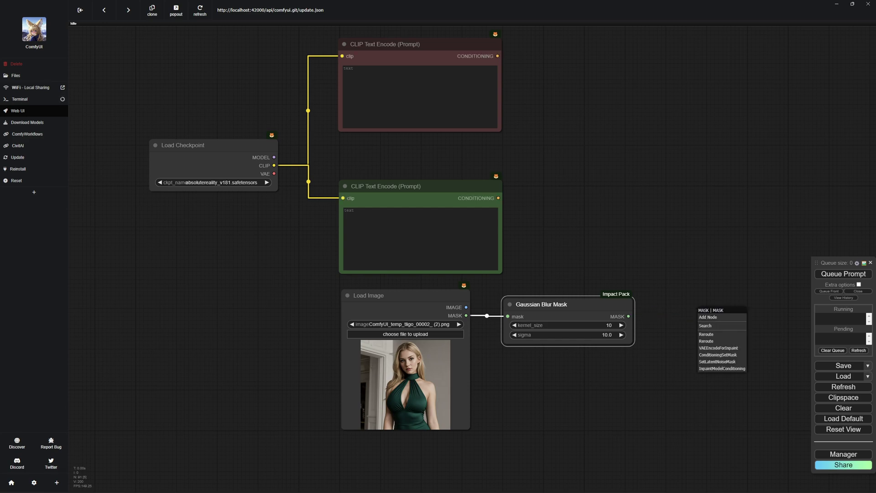
{"action": "left_click", "coordinate": [705, 325]}
{"action": "type", "text": "mask pre"}
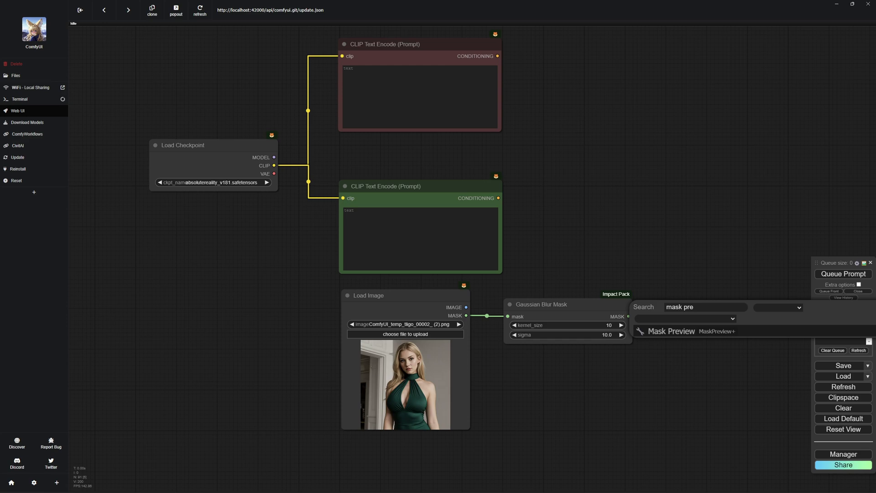
{"action": "key", "text": "Return"}
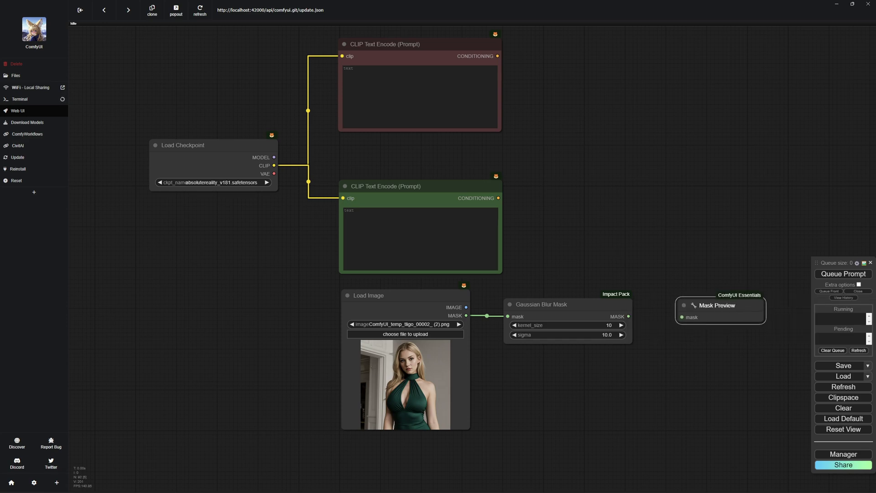
{"action": "left_click_drag", "start_coordinate": [715, 303], "coordinate": [715, 303]}
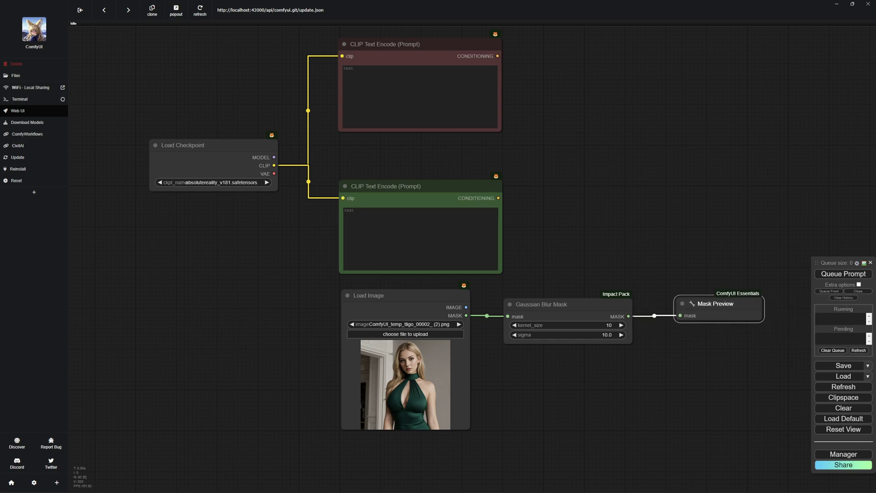
Add an InpaintModelConditioning node and feed it both prompts, the checkpoint's VAE, the loaded image and the blurred mask.
{"action": "left_click_drag", "start_coordinate": [647, 163], "coordinate": [526, 155]}
{"action": "double_click", "coordinate": [526, 156]}
{"action": "type", "text": "inpai"}
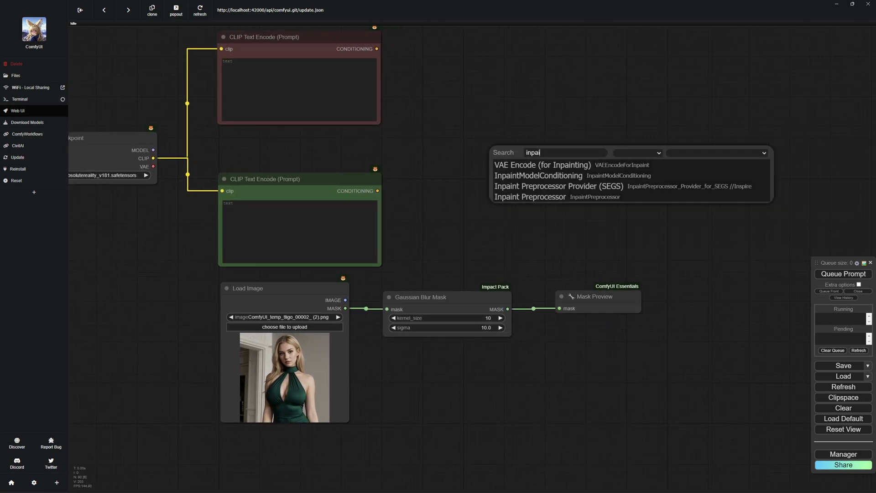
{"action": "left_click", "coordinate": [538, 175]}
{"action": "left_click_drag", "start_coordinate": [376, 48], "coordinate": [512, 146]}
{"action": "left_click_drag", "start_coordinate": [378, 191], "coordinate": [512, 155]}
{"action": "left_click_drag", "start_coordinate": [508, 309], "coordinate": [512, 178]}
{"action": "left_click_drag", "start_coordinate": [345, 300], "coordinate": [513, 170]}
{"action": "left_click_drag", "start_coordinate": [153, 166], "coordinate": [512, 162]}
Add a KSampler node and connect the inpaint conditioning's positive, negative and latent outputs to it.
{"action": "left_click_drag", "start_coordinate": [694, 143], "coordinate": [524, 128]}
{"action": "double_click", "coordinate": [524, 143]}
{"action": "type", "text": "ks"}
{"action": "key", "text": "Return"}
{"action": "left_click_drag", "start_coordinate": [422, 146], "coordinate": [501, 149]}
{"action": "left_click_drag", "start_coordinate": [422, 154], "coordinate": [501, 164]}
{"action": "left_click_drag", "start_coordinate": [524, 128], "coordinate": [531, 126]}
Add a Differential Diffusion node and wire it between the checkpoint's model output and the KSampler's model input.
{"action": "double_click", "coordinate": [386, 222]}
{"action": "type", "text": "d"}
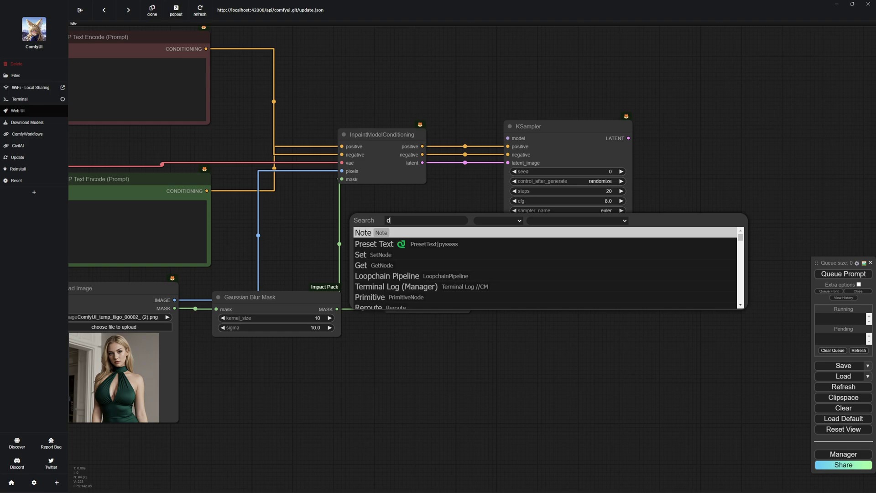
{"action": "type", "text": "iffu"}
{"action": "key", "text": "Return"}
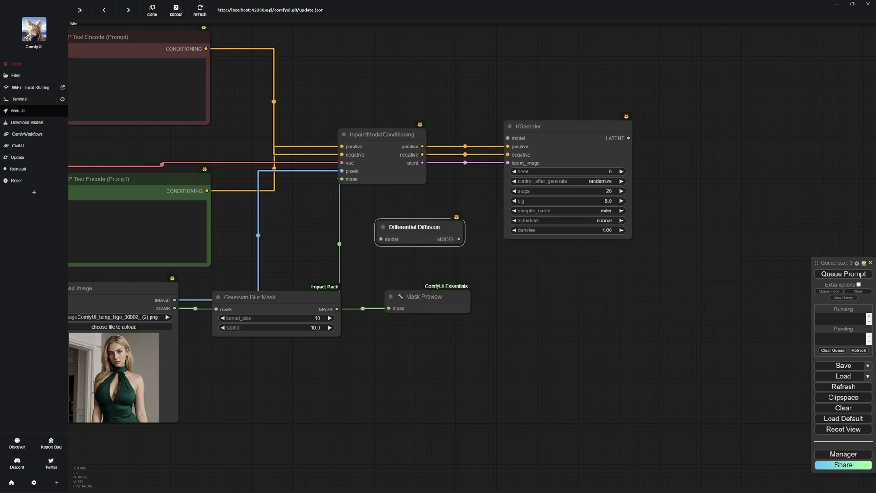
{"action": "left_click_drag", "start_coordinate": [414, 227], "coordinate": [413, 227]}
{"action": "left_click_drag", "start_coordinate": [457, 239], "coordinate": [507, 138]}
{"action": "left_click_drag", "start_coordinate": [474, 109], "coordinate": [624, 97]}
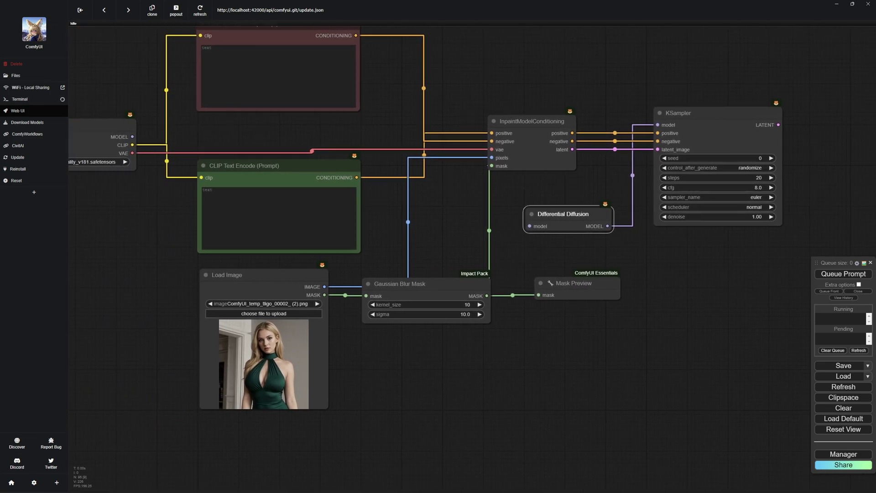
{"action": "left_click_drag", "start_coordinate": [529, 225], "coordinate": [132, 136]}
Extend the KSampler's latent output with a VAE Decode node followed by a Preview Image node.
{"action": "left_click_drag", "start_coordinate": [501, 91], "coordinate": [399, 99]}
{"action": "left_click_drag", "start_coordinate": [676, 132], "coordinate": [741, 125]}
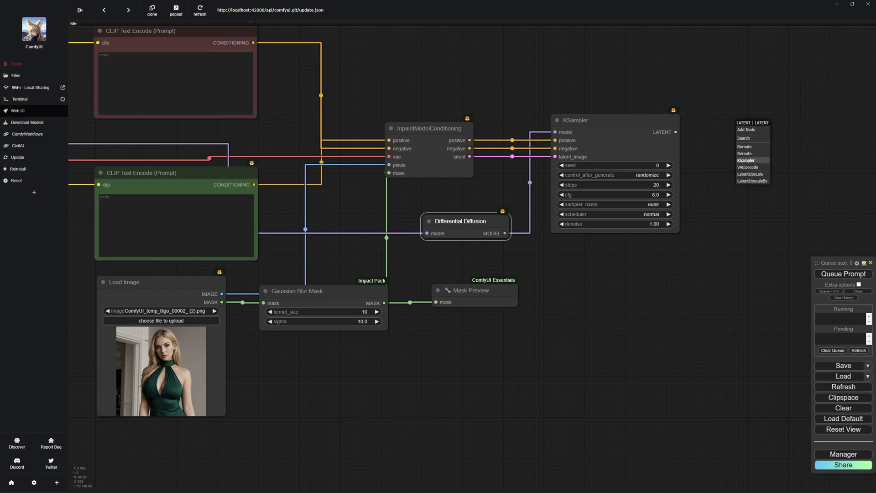
{"action": "left_click", "coordinate": [747, 167]}
{"action": "left_click_drag", "start_coordinate": [748, 196], "coordinate": [641, 196]}
{"action": "left_click_drag", "start_coordinate": [713, 132], "coordinate": [793, 117]}
{"action": "left_click", "coordinate": [789, 163]}
Mask the dress in the Load Image picture with SAM Detector, using one point on the dress, and save the mask to the node.
{"action": "left_click_drag", "start_coordinate": [487, 314], "coordinate": [609, 296]}
{"action": "scroll", "coordinate": [609, 297], "scroll_direction": "down", "scroll_amount": 4}
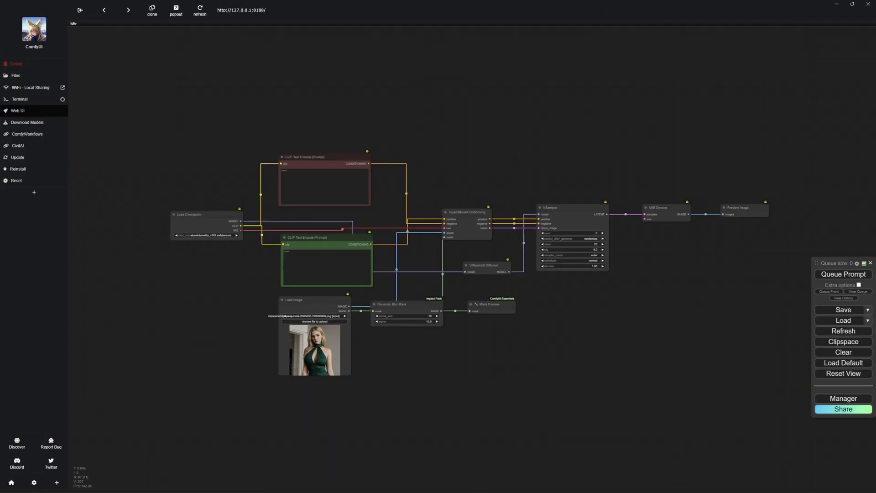
{"action": "scroll", "coordinate": [296, 394], "scroll_direction": "up", "scroll_amount": 3}
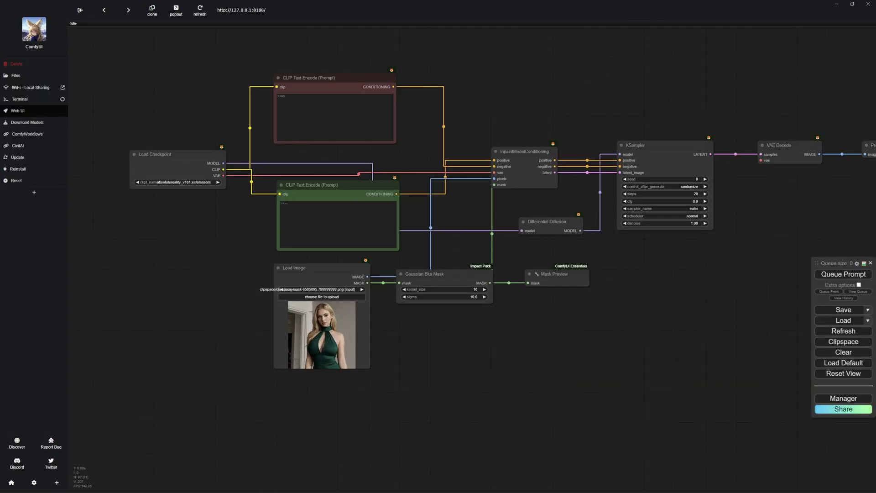
{"action": "scroll", "coordinate": [322, 358], "scroll_direction": "up", "scroll_amount": 3}
{"action": "scroll", "coordinate": [325, 342], "scroll_direction": "up", "scroll_amount": 2}
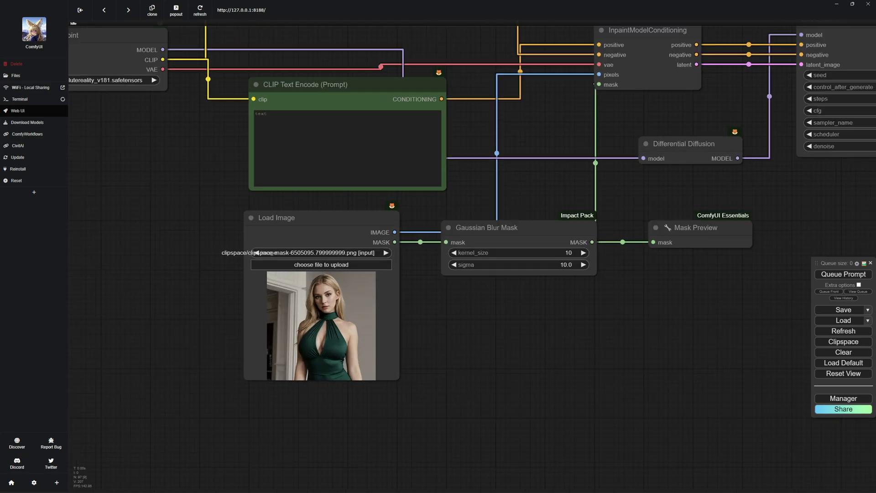
{"action": "scroll", "coordinate": [324, 339], "scroll_direction": "up", "scroll_amount": 3}
{"action": "right_click", "coordinate": [310, 250]}
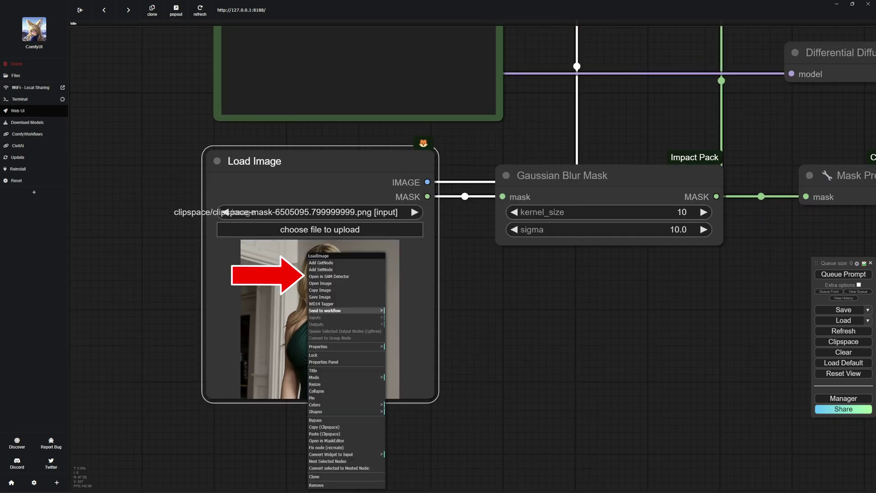
{"action": "left_click", "coordinate": [340, 283]}
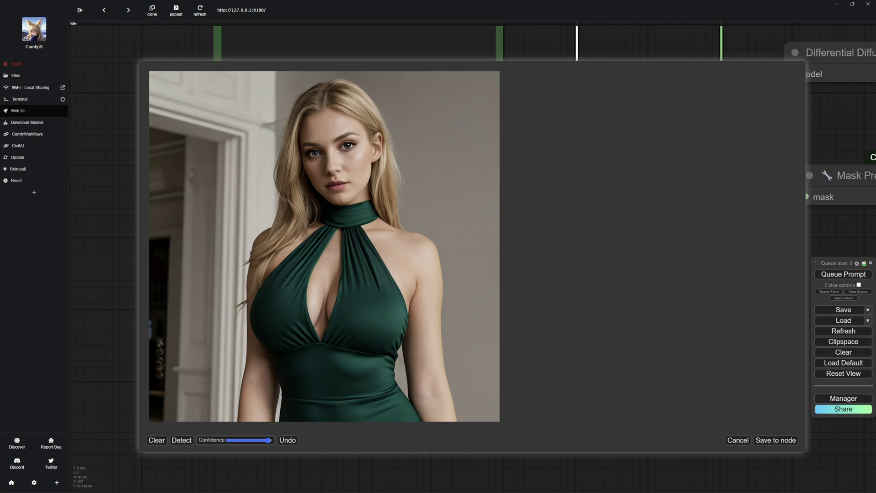
{"action": "left_click", "coordinate": [376, 320]}
{"action": "left_click", "coordinate": [181, 440]}
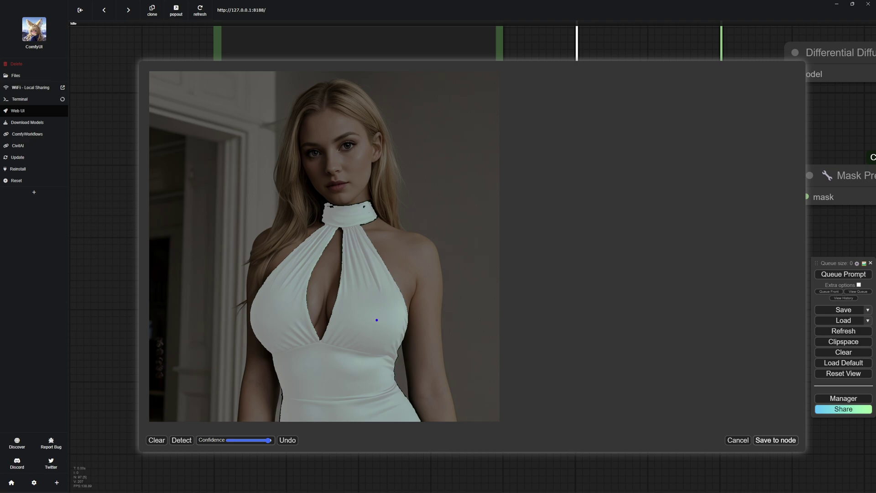
{"action": "left_click", "coordinate": [775, 440]}
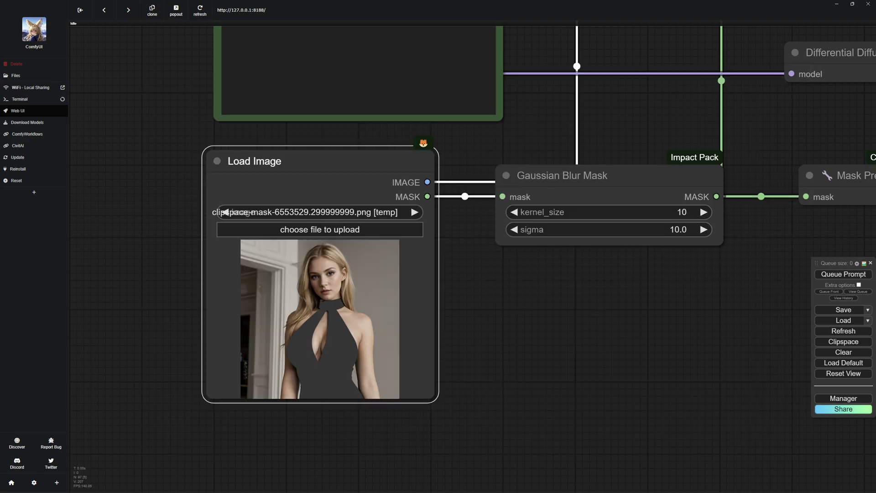
Fill the missed spots on the dress collar's mask in the Load Image node's MaskEditor and save it to the node.
{"action": "right_click", "coordinate": [325, 258]}
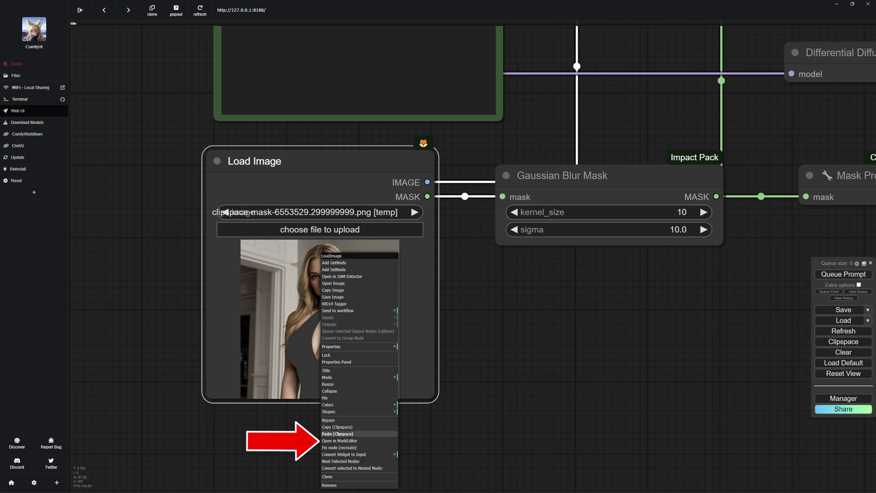
{"action": "left_click", "coordinate": [340, 441]}
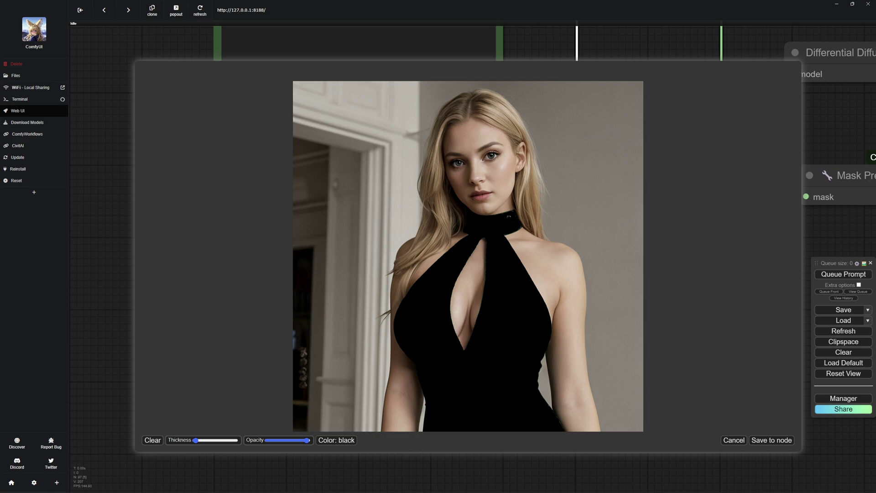
{"action": "scroll", "coordinate": [524, 222], "scroll_direction": "up", "scroll_amount": 5}
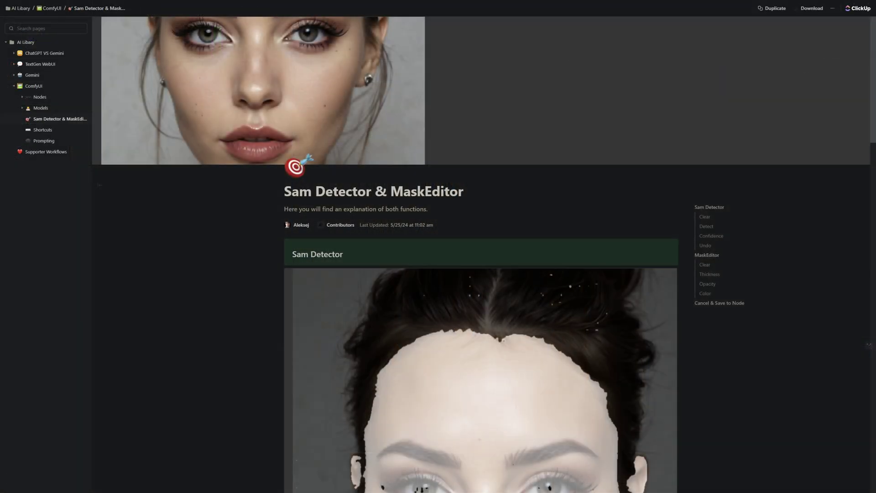
{"action": "scroll", "coordinate": [480, 254], "scroll_direction": "down", "scroll_amount": 9}
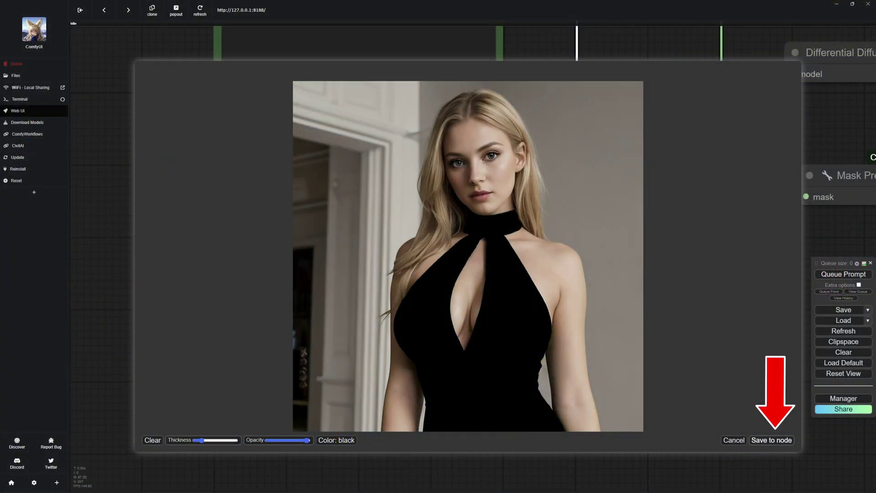
{"action": "left_click", "coordinate": [771, 439]}
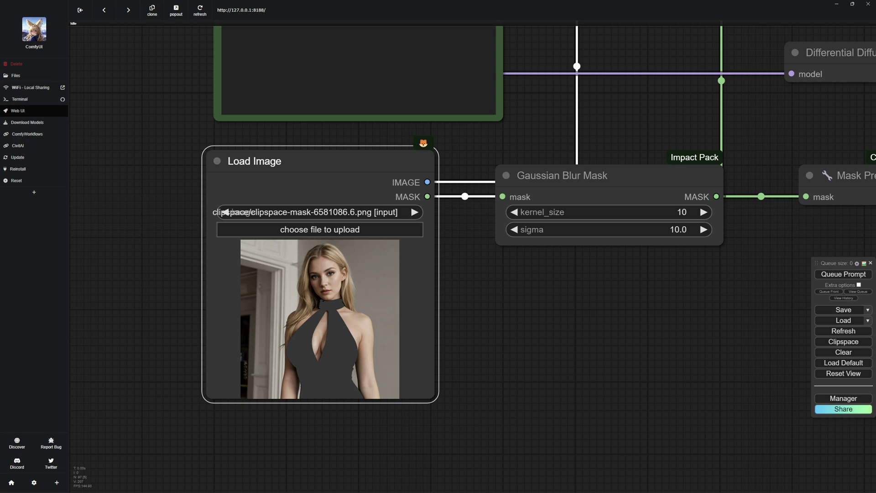
{"action": "scroll", "coordinate": [332, 377], "scroll_direction": "down", "scroll_amount": 10}
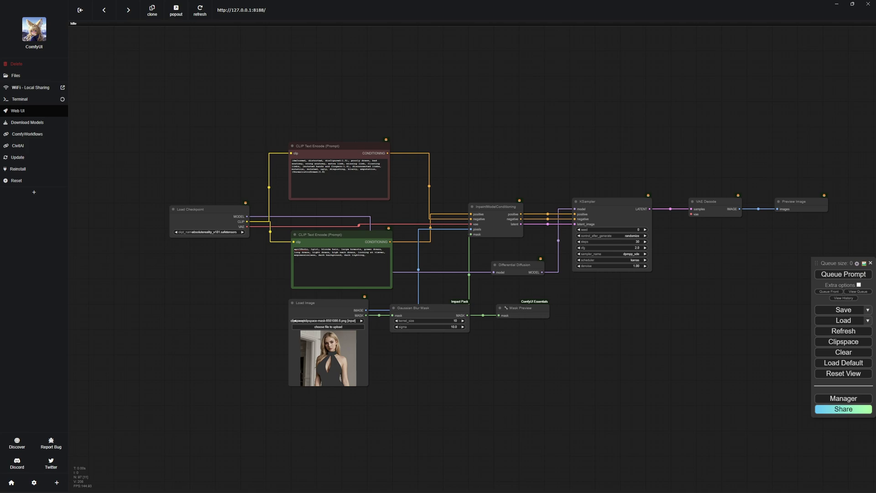
Set the Gaussian Blur Mask node's kernel_size to 50 and its sigma to 50.
{"action": "scroll", "coordinate": [421, 381], "scroll_direction": "up", "scroll_amount": 2}
{"action": "left_click", "coordinate": [463, 308]}
{"action": "type", "text": "50"}
{"action": "key", "text": "Return"}
{"action": "left_click", "coordinate": [457, 316]}
{"action": "type", "text": "5"}
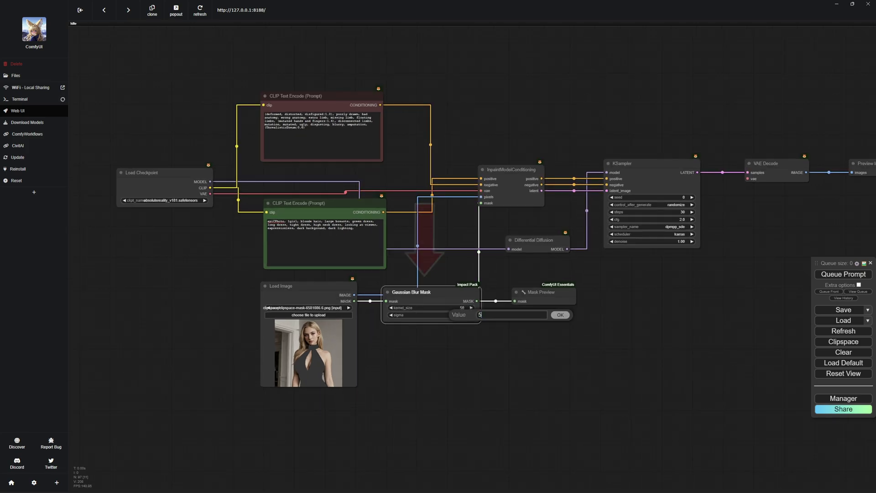
{"action": "type", "text": "0"}
{"action": "key", "text": "Return"}
{"action": "left_click", "coordinate": [464, 382]}
{"action": "left_click_drag", "start_coordinate": [464, 381], "coordinate": [385, 406]}
Change the dress colour in the positive CLIP Text Encode prompt to blue.
{"action": "left_click", "coordinate": [572, 188]}
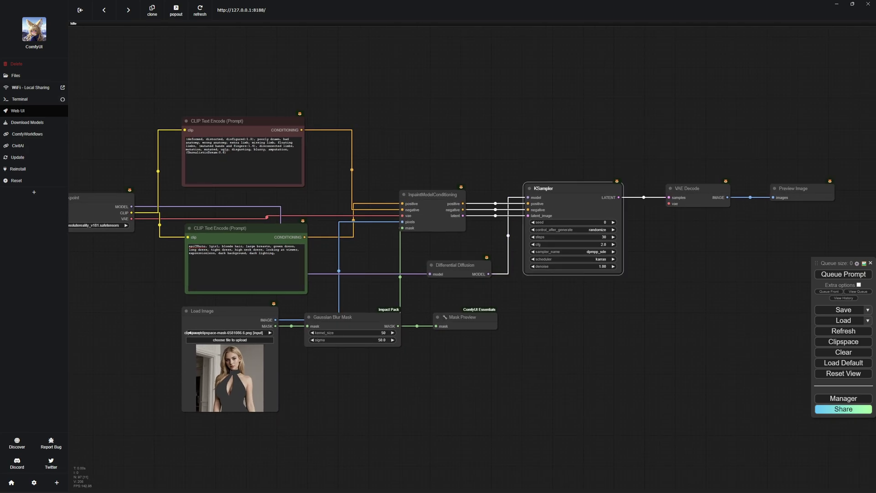
{"action": "scroll", "coordinate": [101, 182], "scroll_direction": "up", "scroll_amount": 6}
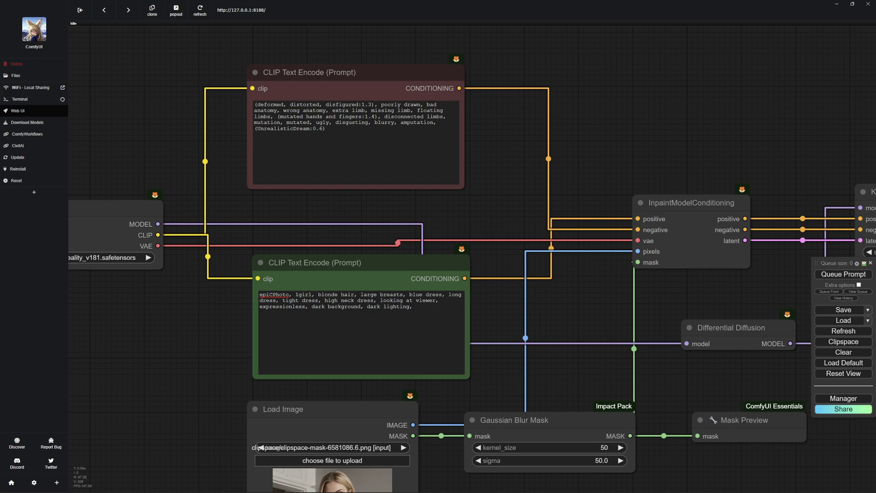
{"action": "left_click", "coordinate": [416, 294]}
{"action": "double_click", "coordinate": [416, 294]}
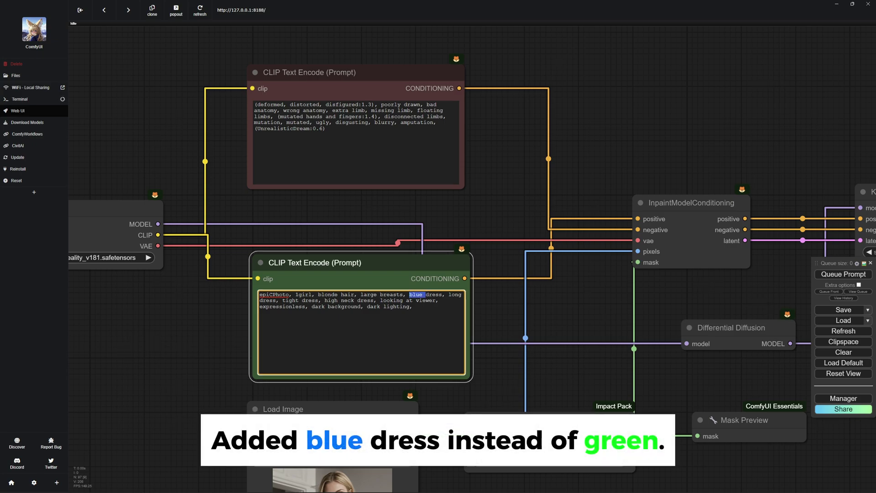
Switch the Load Checkpoint node to the picxReal_10.safetensors model.
{"action": "left_click", "coordinate": [118, 89]}
{"action": "scroll", "coordinate": [117, 88], "scroll_direction": "down", "scroll_amount": 5}
{"action": "left_click_drag", "start_coordinate": [118, 89], "coordinate": [166, 154]}
{"action": "left_click", "coordinate": [154, 258]}
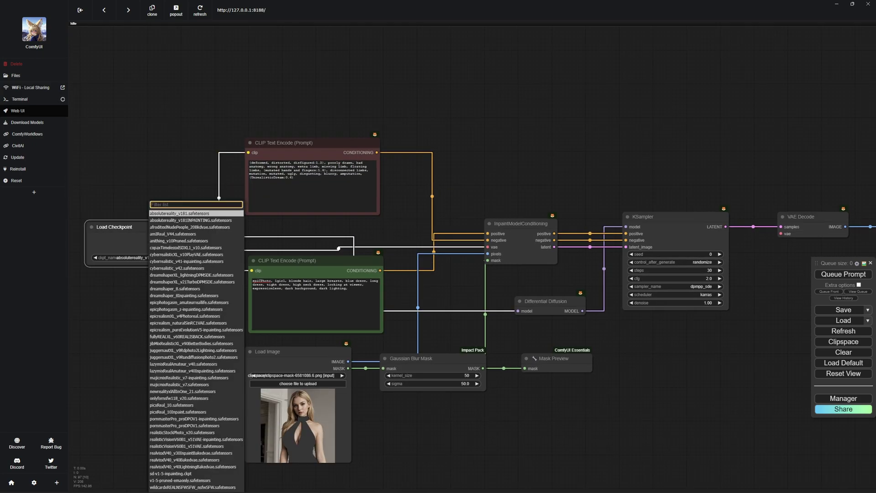
{"action": "left_click", "coordinate": [183, 405]}
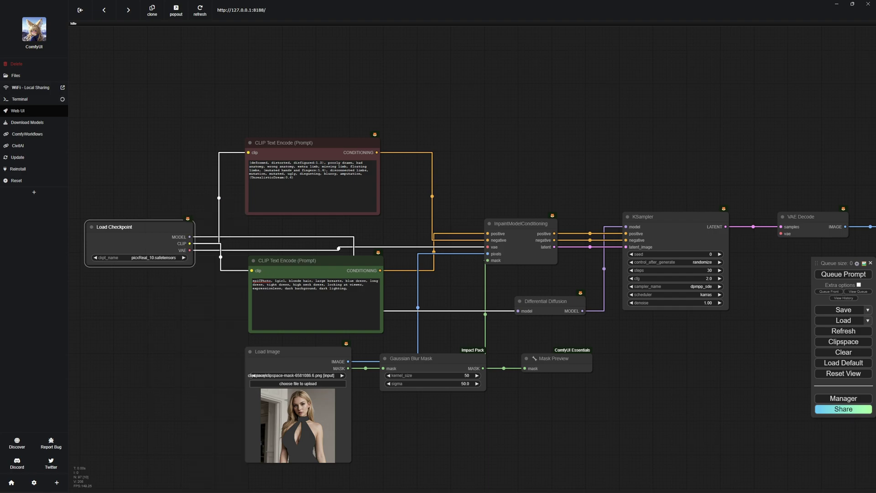
Queue the workflow and inspect the generated portrait in the Preview Image node.
{"action": "left_click_drag", "start_coordinate": [182, 404], "coordinate": [133, 401]}
{"action": "scroll", "coordinate": [408, 309], "scroll_direction": "down", "scroll_amount": 1}
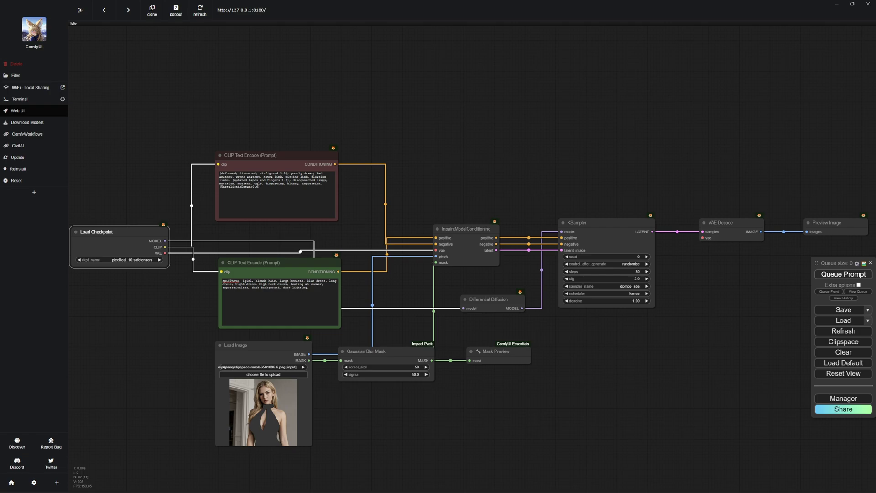
{"action": "left_click", "coordinate": [842, 273]}
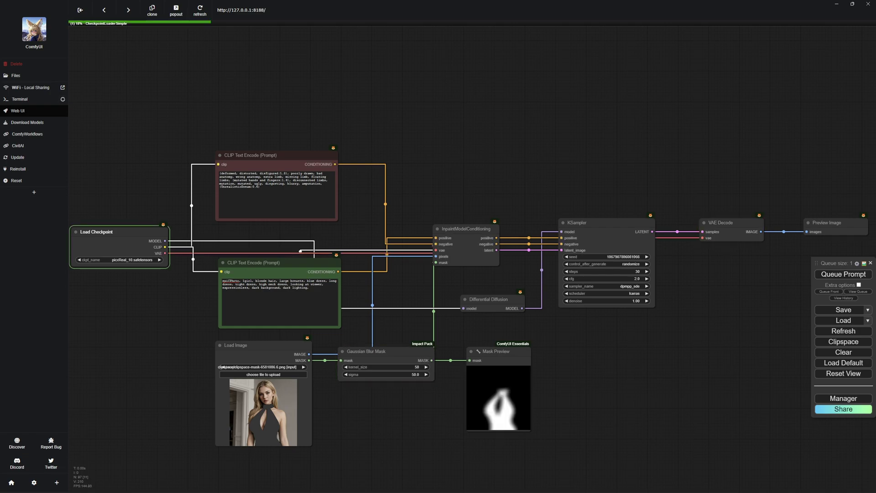
{"action": "scroll", "coordinate": [415, 216], "scroll_direction": "down", "scroll_amount": 3}
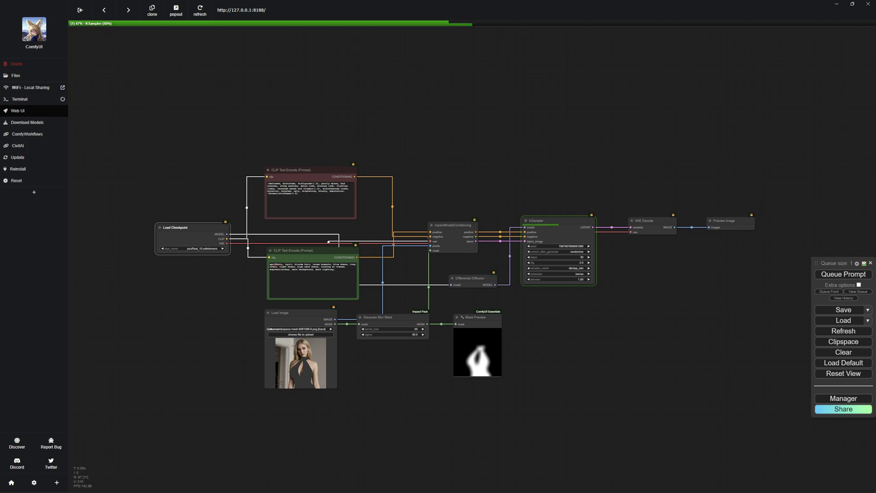
{"action": "scroll", "coordinate": [710, 325], "scroll_direction": "up", "scroll_amount": 5}
{"action": "left_click_drag", "start_coordinate": [696, 317], "coordinate": [520, 408]}
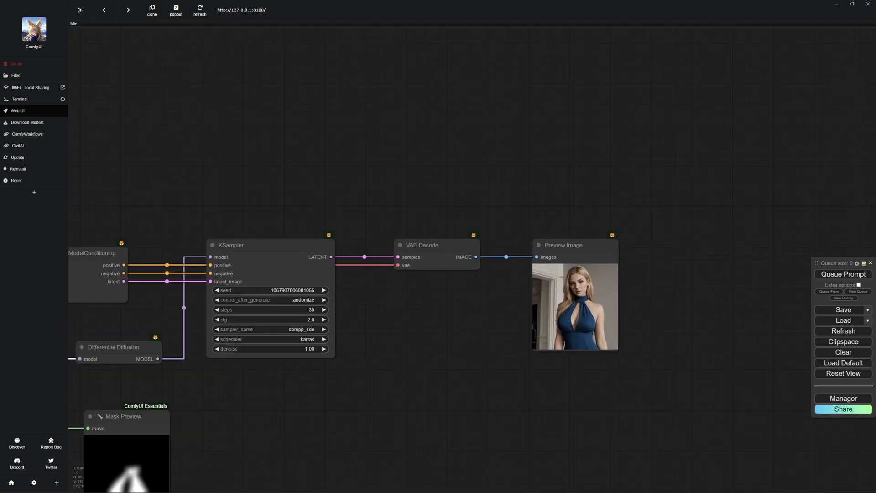
{"action": "scroll", "coordinate": [512, 388], "scroll_direction": "up", "scroll_amount": 7}
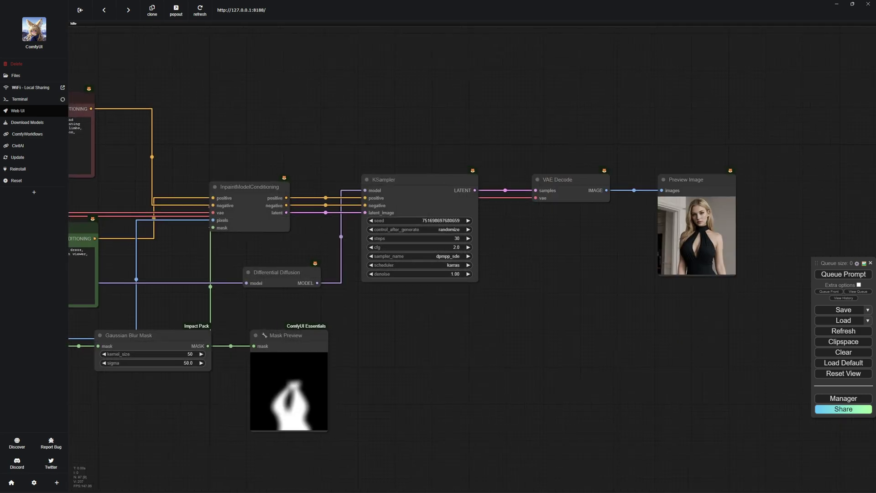
Examine the black dress in the Preview Image node and review the KSampler settings and the blurred mask preview.
{"action": "left_click_drag", "start_coordinate": [642, 259], "coordinate": [453, 259]}
{"action": "scroll", "coordinate": [453, 258], "scroll_direction": "up", "scroll_amount": 1}
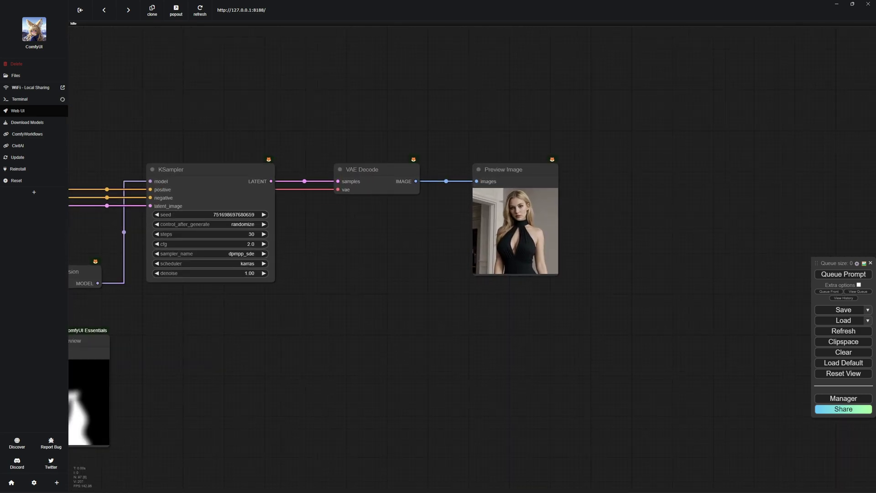
{"action": "scroll", "coordinate": [582, 233], "scroll_direction": "up", "scroll_amount": 1}
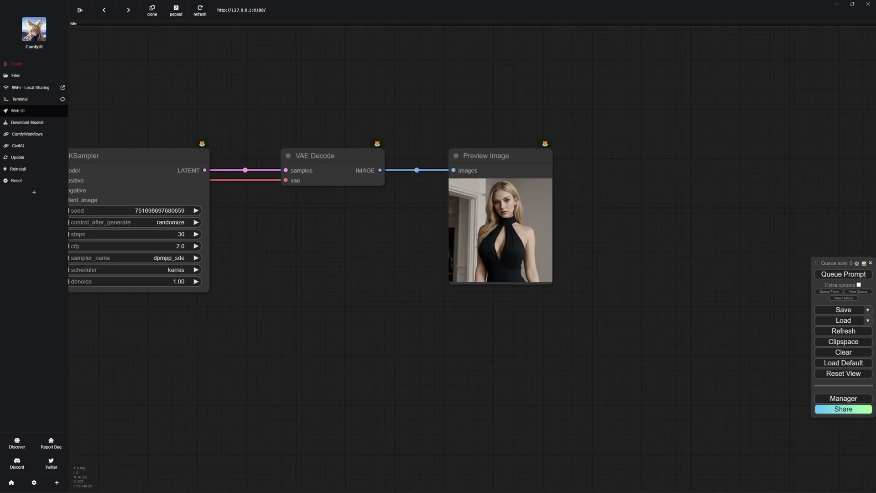
{"action": "scroll", "coordinate": [579, 233], "scroll_direction": "up", "scroll_amount": 3}
{"action": "scroll", "coordinate": [581, 240], "scroll_direction": "up", "scroll_amount": 4}
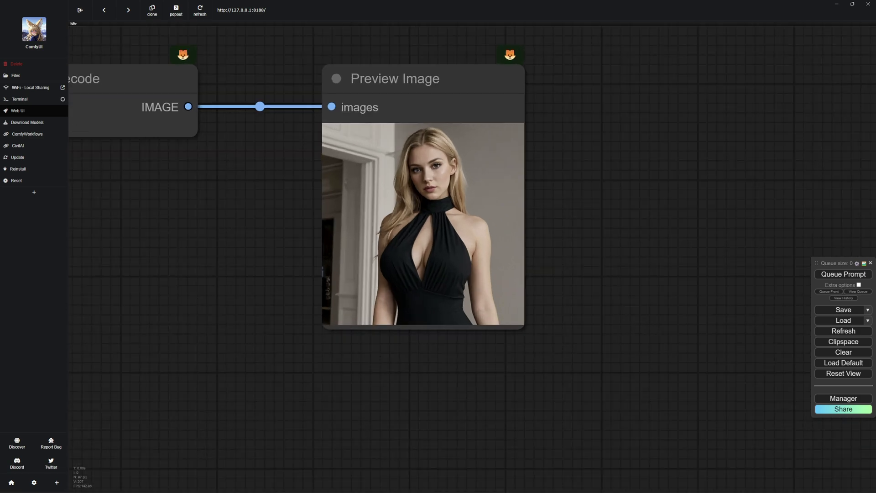
{"action": "left_click", "coordinate": [423, 223]}
{"action": "scroll", "coordinate": [250, 253], "scroll_direction": "down", "scroll_amount": 5}
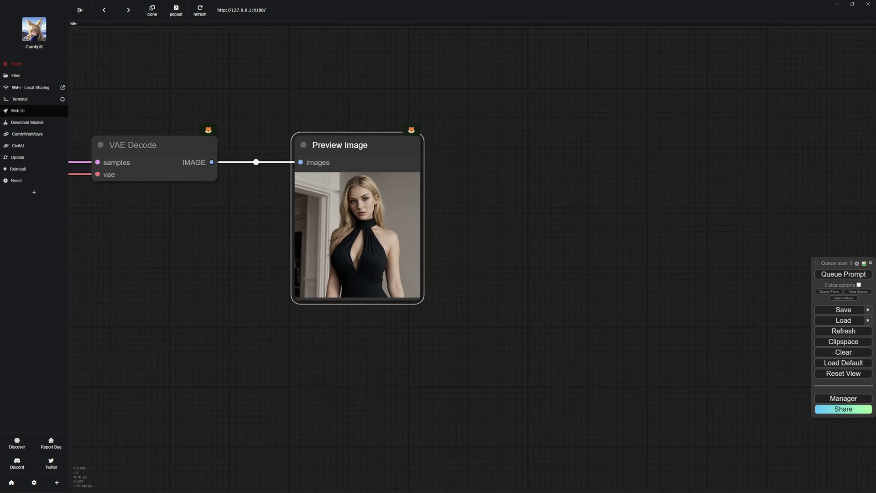
{"action": "left_click_drag", "start_coordinate": [250, 253], "coordinate": [557, 214]}
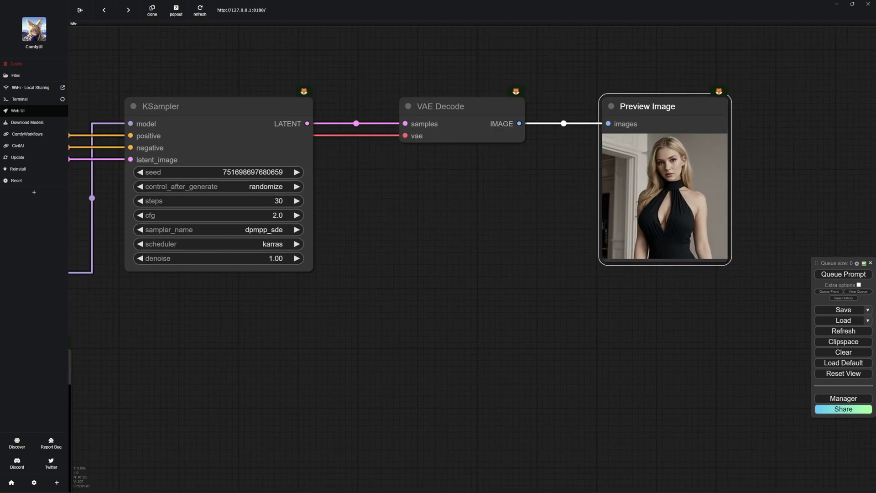
{"action": "scroll", "coordinate": [723, 263], "scroll_direction": "down", "scroll_amount": 2}
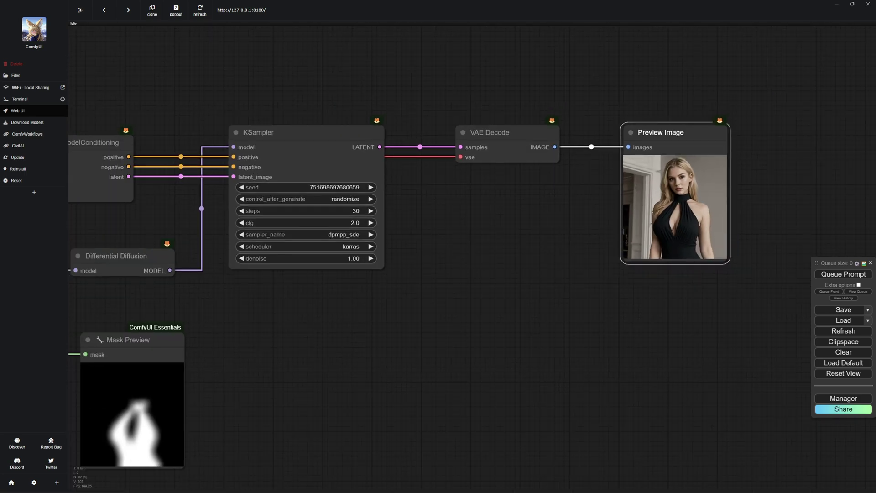
{"action": "left_click_drag", "start_coordinate": [389, 346], "coordinate": [632, 264]}
{"action": "scroll", "coordinate": [632, 263], "scroll_direction": "down", "scroll_amount": 5}
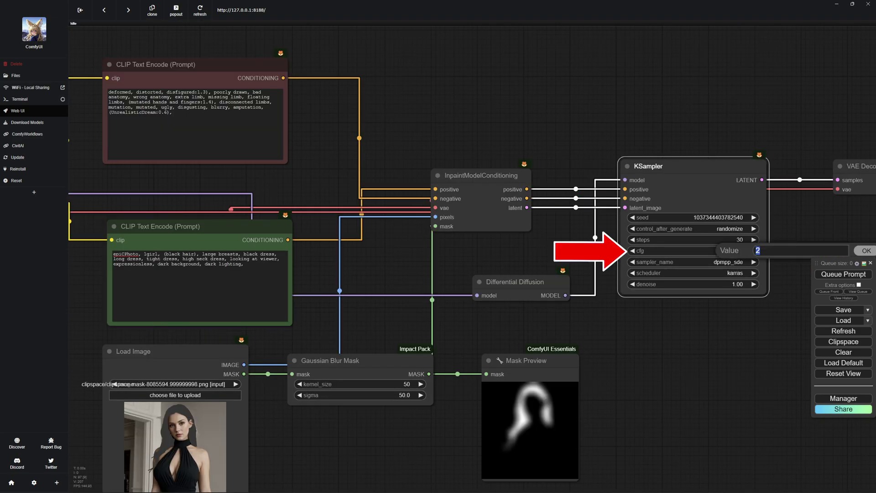
Set the KSampler's cfg to 5, queue the workflow and inspect the black-haired portrait in the Preview Image node.
{"action": "type", "text": "5"}
{"action": "key", "text": "Return"}
{"action": "key", "text": "ctrl+Return"}
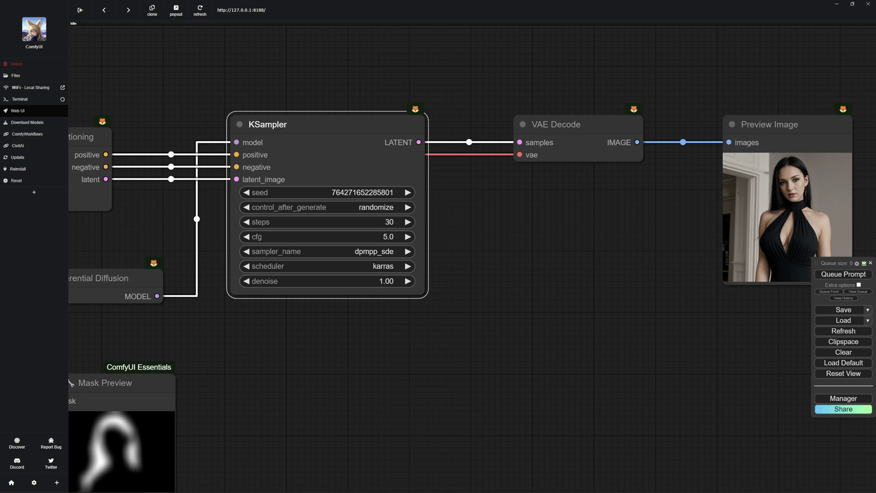
{"action": "scroll", "coordinate": [682, 210], "scroll_direction": "up", "scroll_amount": 2}
{"action": "left_click_drag", "start_coordinate": [683, 210], "coordinate": [452, 260]}
{"action": "scroll", "coordinate": [452, 260], "scroll_direction": "up", "scroll_amount": 5}
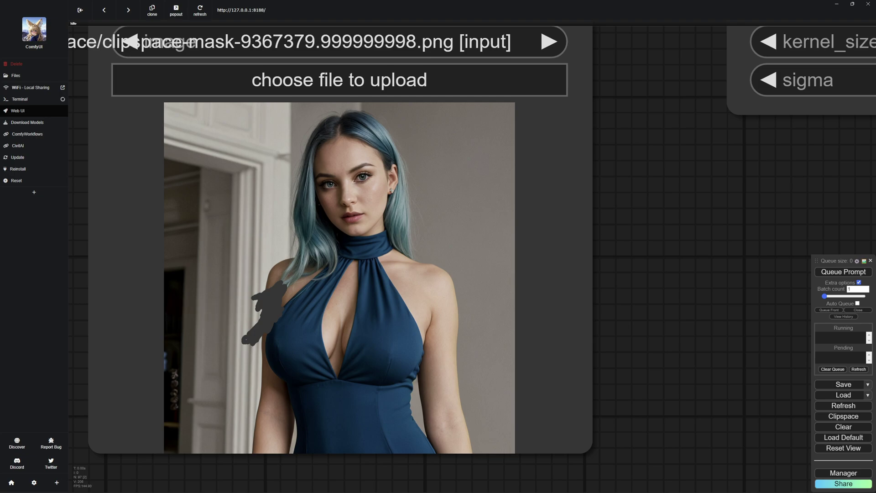
Examine the output of the blue-haired portrait whose stray hair beside the shoulder is masked.
{"action": "scroll", "coordinate": [602, 292], "scroll_direction": "down", "scroll_amount": 16}
{"action": "left_click_drag", "start_coordinate": [638, 291], "coordinate": [192, 342]}
{"action": "left_click_drag", "start_coordinate": [684, 159], "coordinate": [374, 182]}
{"action": "scroll", "coordinate": [374, 182], "scroll_direction": "up", "scroll_amount": 10}
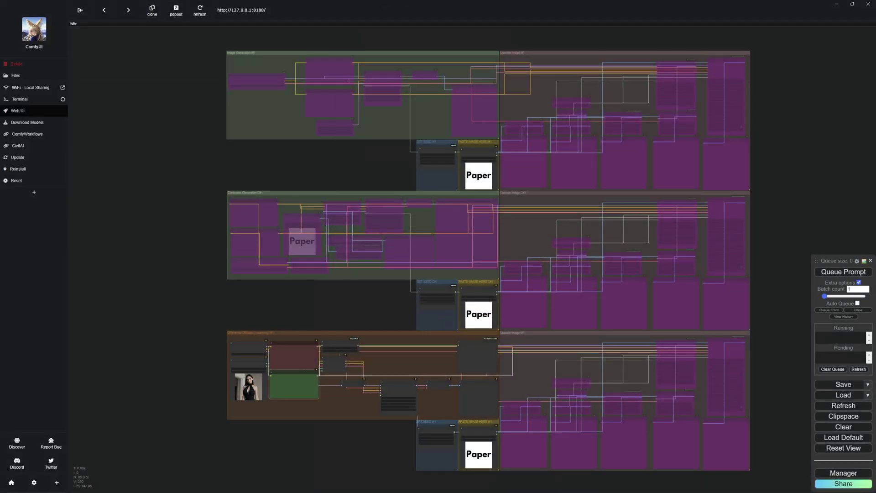
Paint a mask across the woman's eyes in the Inpainting group's Load Image picture with MaskEditor and save it to the node.
{"action": "scroll", "coordinate": [248, 378], "scroll_direction": "up", "scroll_amount": 15}
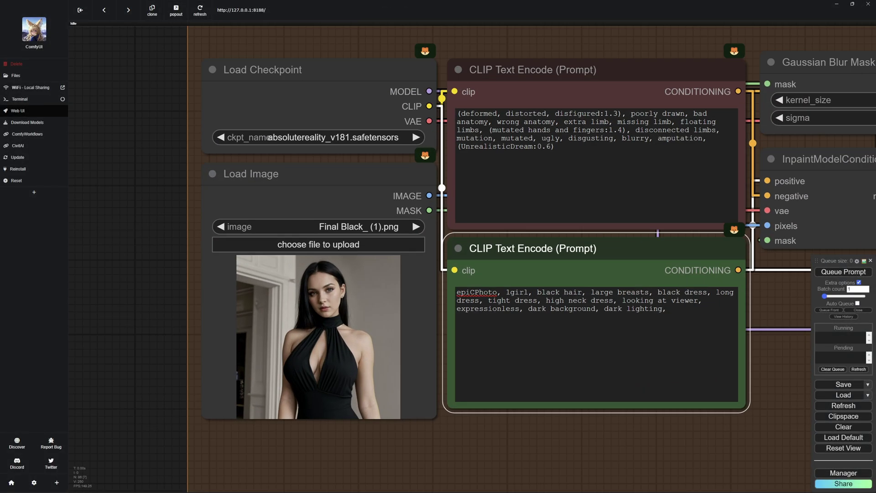
{"action": "right_click", "coordinate": [306, 255]}
{"action": "left_click", "coordinate": [325, 440]}
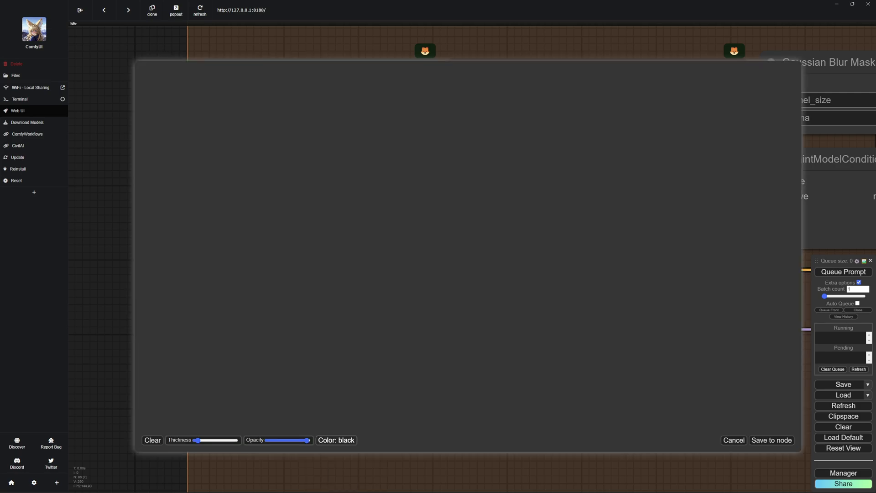
{"action": "left_click_drag", "start_coordinate": [512, 151], "coordinate": [451, 161]}
{"action": "left_click_drag", "start_coordinate": [450, 161], "coordinate": [448, 163]}
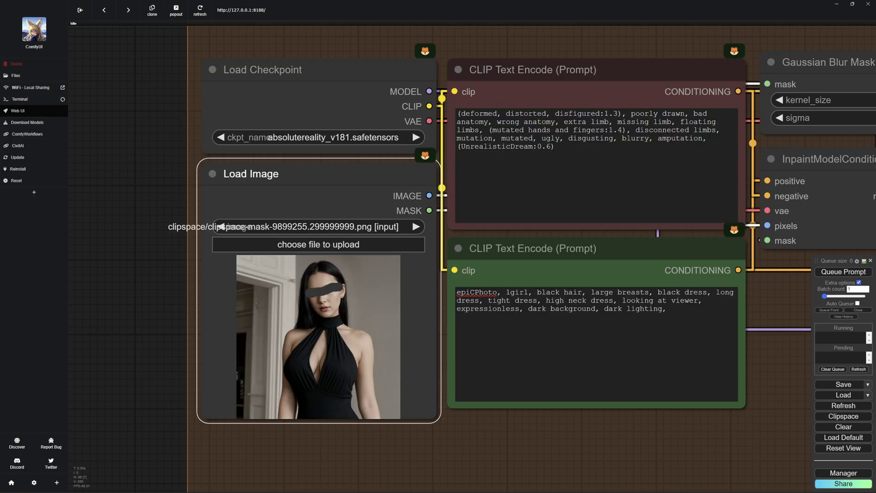
Append "sunglasses" to the positive prompt and set the KSampler to 30 steps with the karras scheduler.
{"action": "left_click", "coordinate": [670, 309]}
{"action": "type", "text": "sunglasses"}
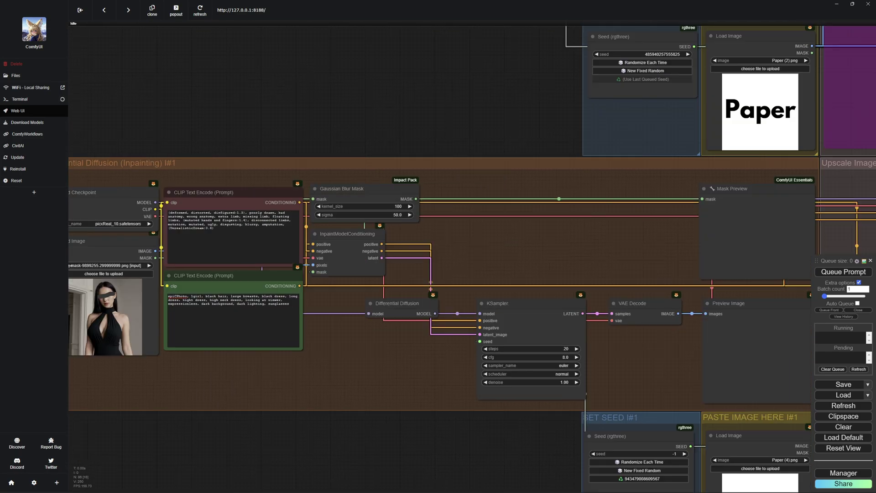
{"action": "left_click", "coordinate": [558, 348]}
{"action": "left_click", "coordinate": [566, 375]}
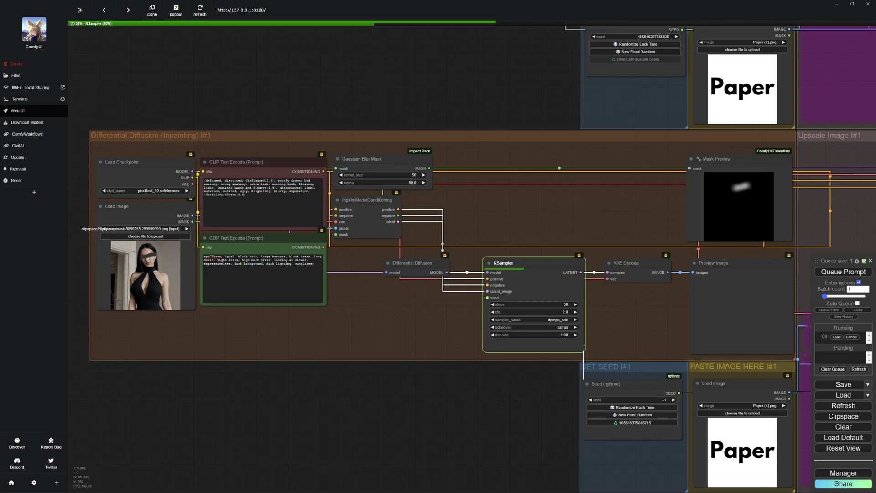
Inspect the eye area of the generated portrait in the Inpainting group's Preview Image node.
{"action": "scroll", "coordinate": [437, 246], "scroll_direction": "up", "scroll_amount": 3}
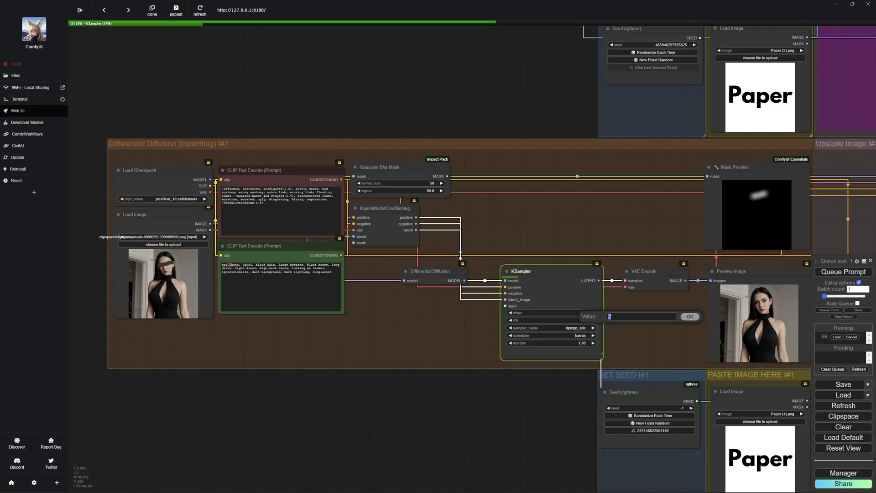
{"action": "left_click_drag", "start_coordinate": [274, 274], "coordinate": [442, 246]}
{"action": "scroll", "coordinate": [470, 255], "scroll_direction": "down", "scroll_amount": 2}
{"action": "scroll", "coordinate": [626, 254], "scroll_direction": "up", "scroll_amount": 4}
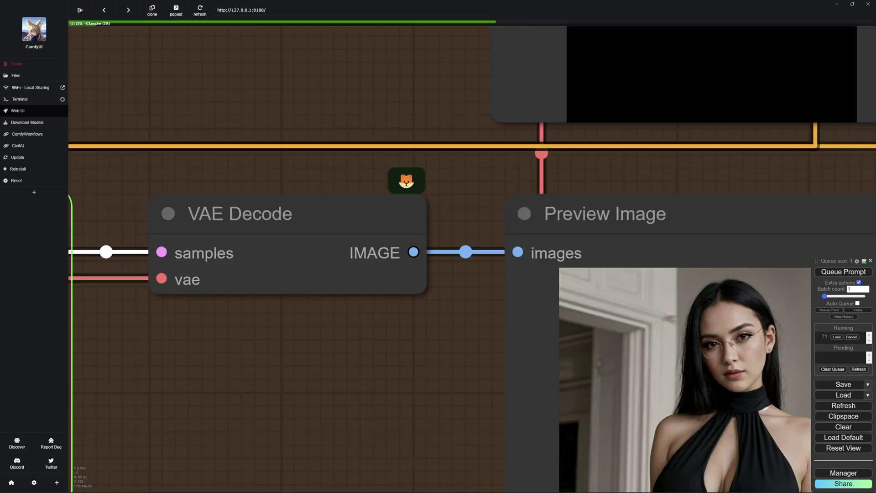
{"action": "scroll", "coordinate": [607, 254], "scroll_direction": "down", "scroll_amount": 4}
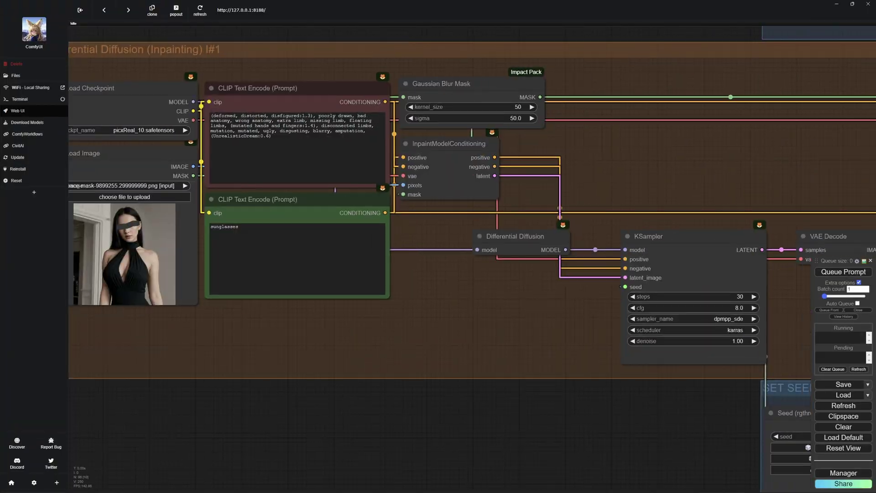
Queue another generation and examine the sunglasses portrait alongside the KSampler settings.
{"action": "scroll", "coordinate": [438, 247], "scroll_direction": "up", "scroll_amount": 10}
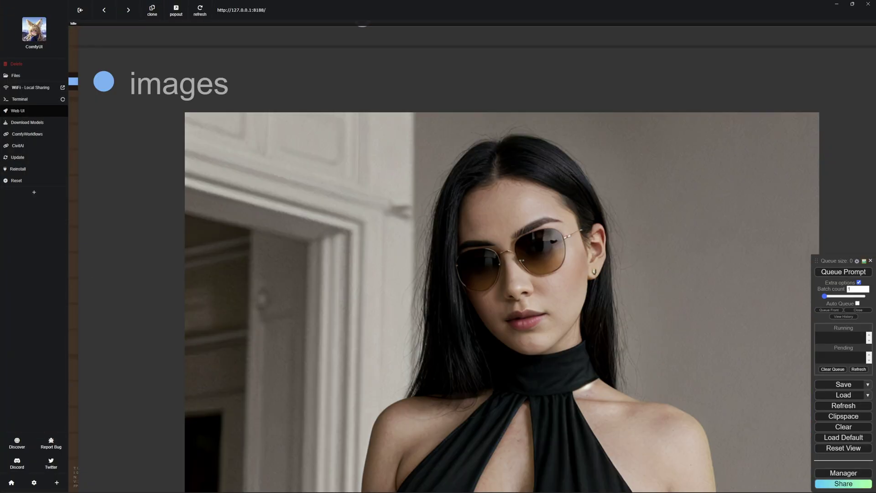
{"action": "scroll", "coordinate": [438, 246], "scroll_direction": "down", "scroll_amount": 2}
{"action": "key", "text": "ctrl+Return"}
{"action": "scroll", "coordinate": [364, 309], "scroll_direction": "down", "scroll_amount": 10}
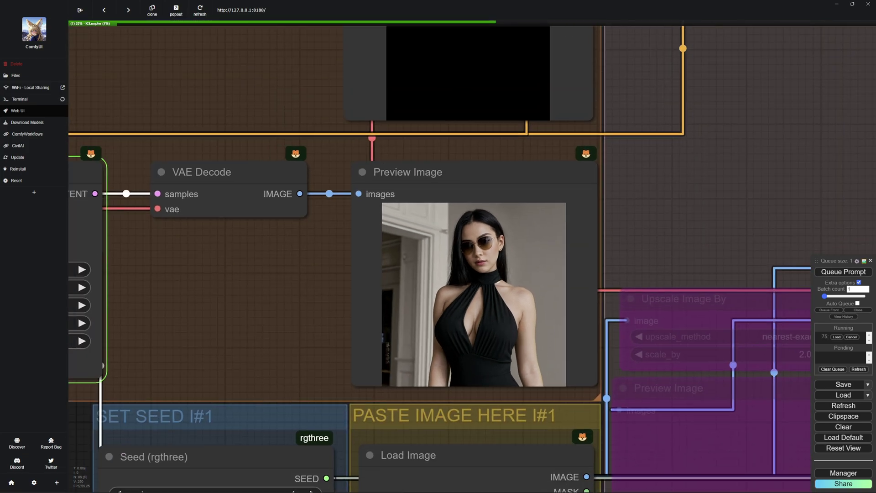
{"action": "left_click_drag", "start_coordinate": [364, 274], "coordinate": [543, 257]}
{"action": "scroll", "coordinate": [716, 157], "scroll_direction": "up", "scroll_amount": 6}
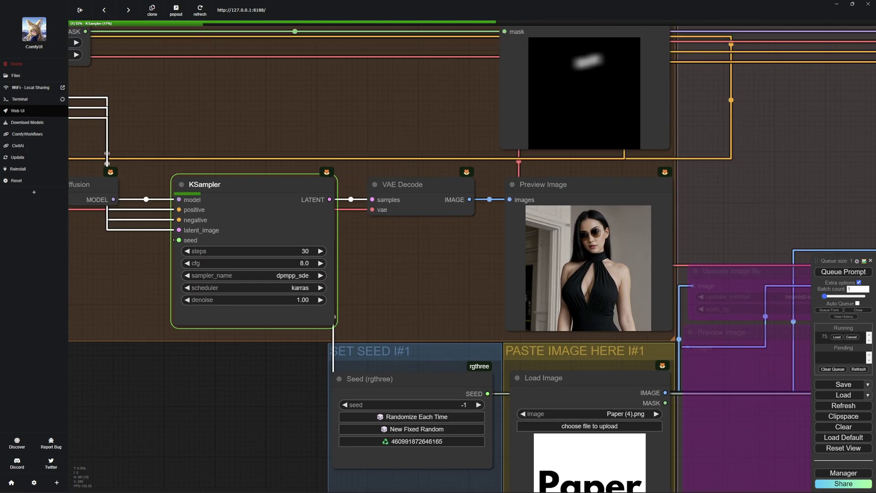
{"action": "scroll", "coordinate": [438, 247], "scroll_direction": "down", "scroll_amount": 5}
{"action": "scroll", "coordinate": [437, 247], "scroll_direction": "up", "scroll_amount": 1}
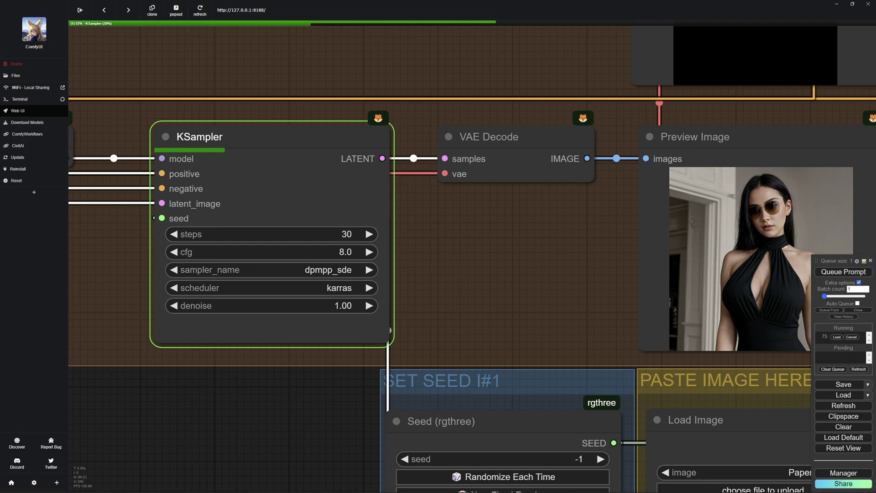
{"action": "scroll", "coordinate": [438, 246], "scroll_direction": "down", "scroll_amount": 4}
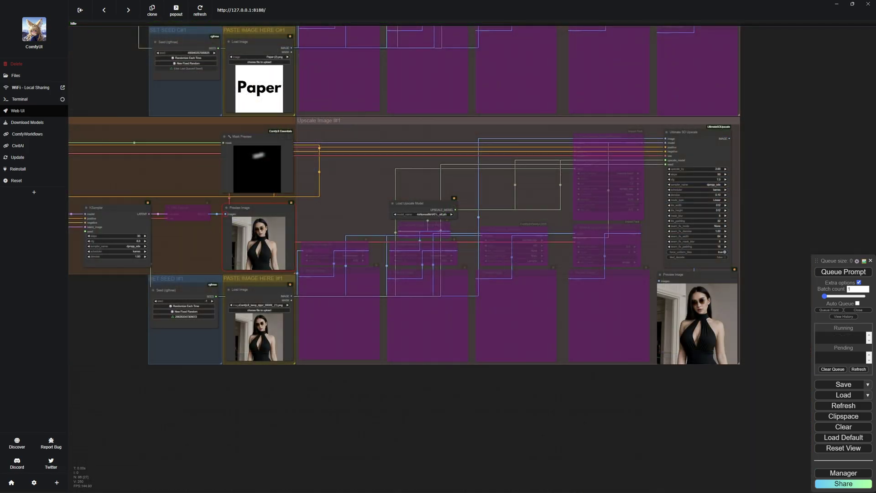
Inspect the upscaled sunglasses portrait in the Preview Image node below Ultimate SD Upscale.
{"action": "left_click_drag", "start_coordinate": [721, 378], "coordinate": [567, 380]}
{"action": "scroll", "coordinate": [566, 349], "scroll_direction": "up", "scroll_amount": 4}
{"action": "scroll", "coordinate": [564, 327], "scroll_direction": "up", "scroll_amount": 2}
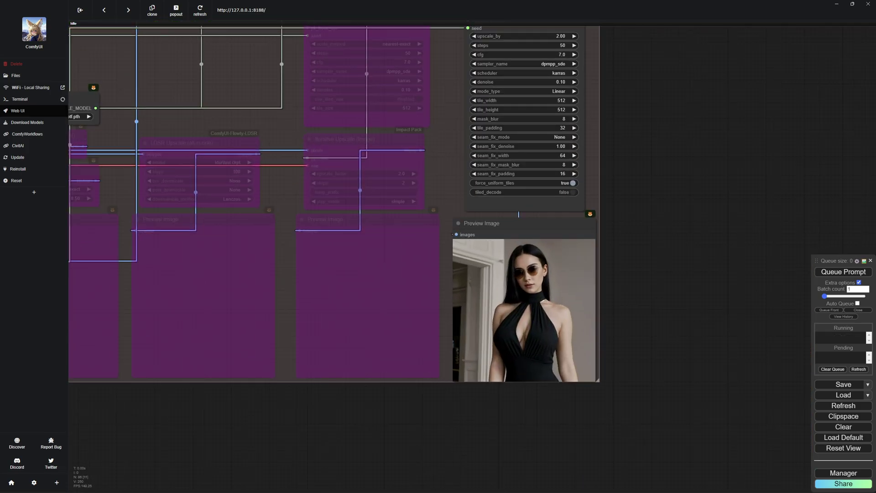
{"action": "scroll", "coordinate": [545, 319], "scroll_direction": "up", "scroll_amount": 2}
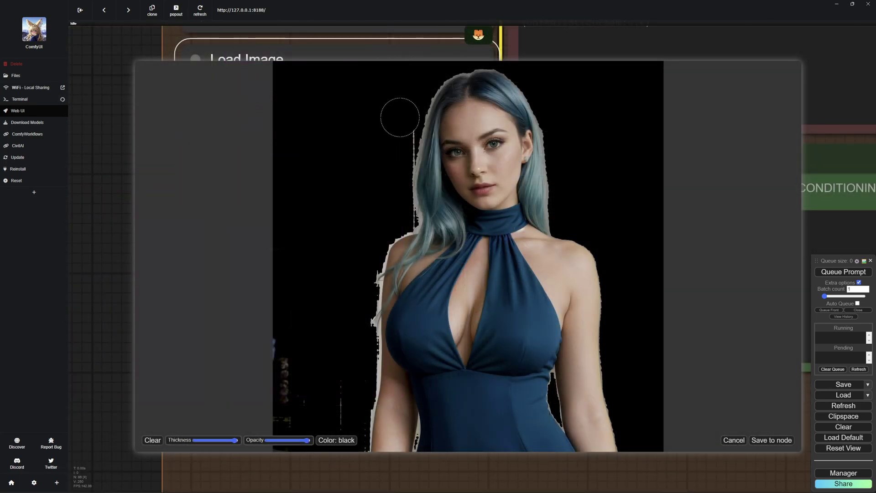
Check the background mask's edge around the blue hair in the MaskEditor.
{"action": "scroll", "coordinate": [478, 319], "scroll_direction": "up", "scroll_amount": 5}
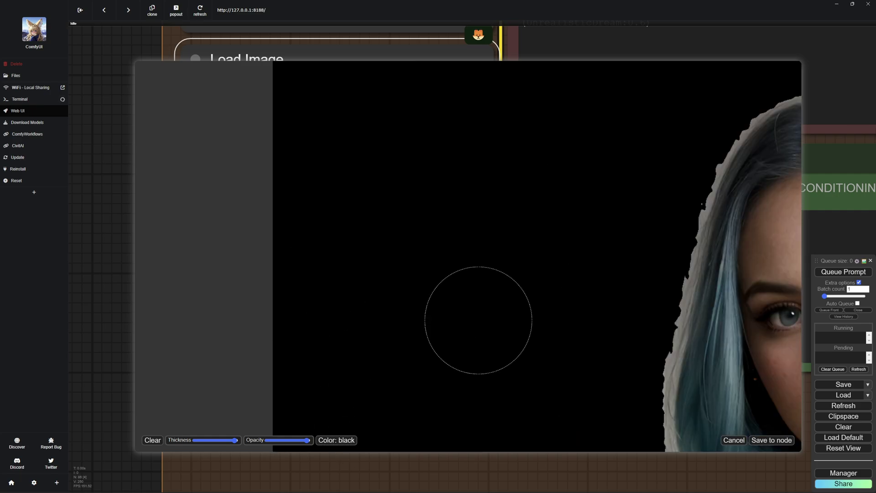
{"action": "scroll", "coordinate": [478, 320], "scroll_direction": "down", "scroll_amount": 5}
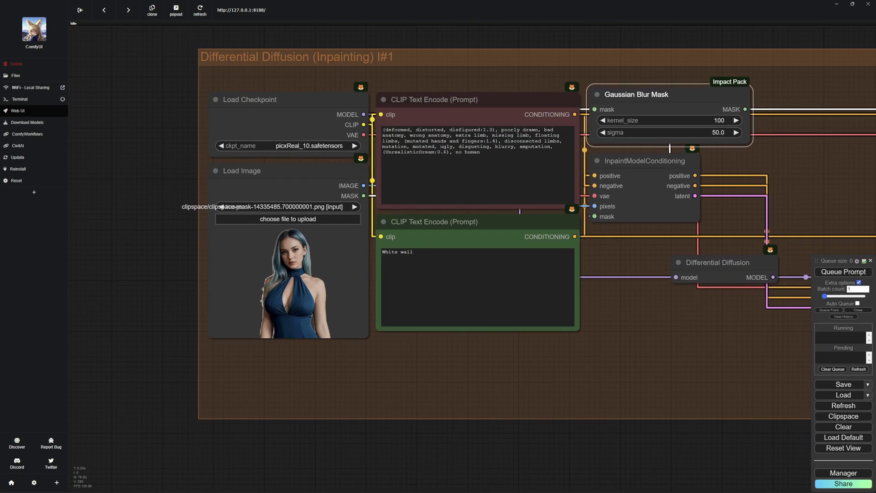
Examine the blurred background mask and the portrait generated from the "White wall" prompt.
{"action": "scroll", "coordinate": [559, 384], "scroll_direction": "down", "scroll_amount": 1}
{"action": "left_click_drag", "start_coordinate": [559, 384], "coordinate": [94, 337]}
{"action": "scroll", "coordinate": [365, 380], "scroll_direction": "down", "scroll_amount": 2}
{"action": "scroll", "coordinate": [617, 335], "scroll_direction": "up", "scroll_amount": 8}
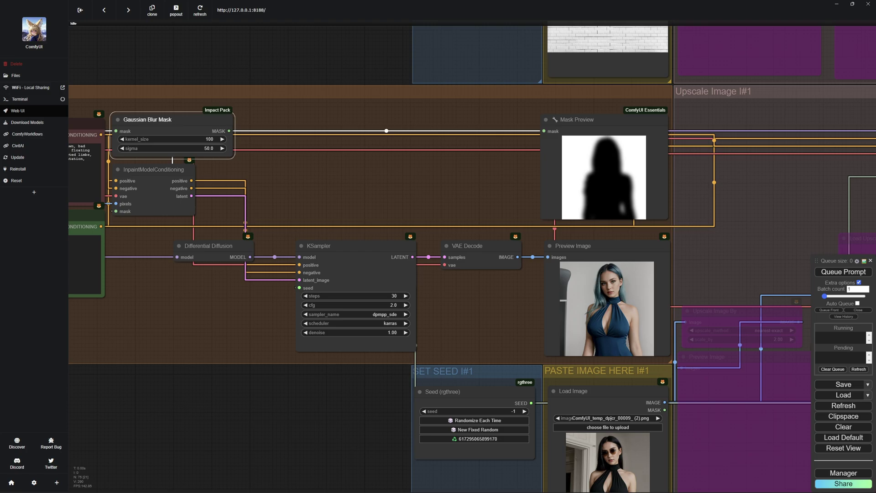